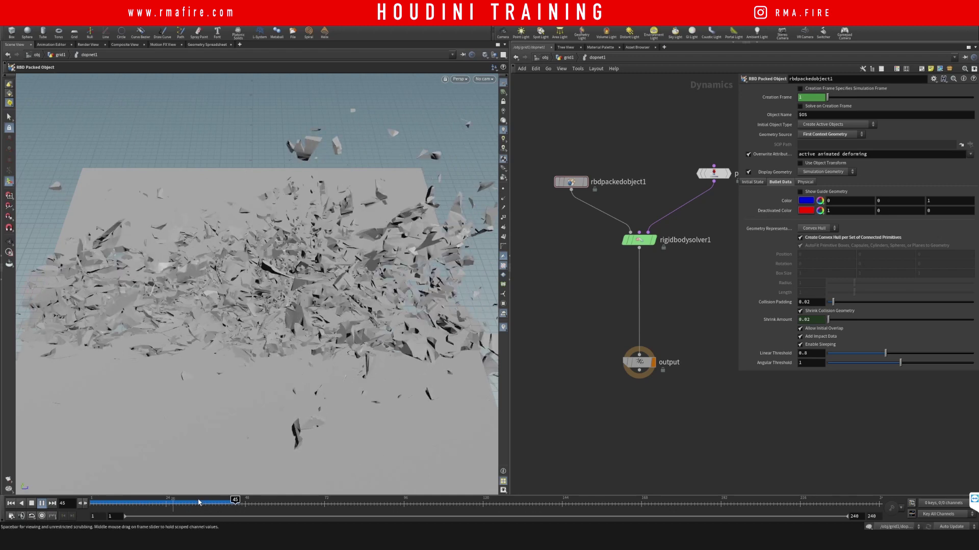
# Step: Scrub the finished RBD preview back toward the moment the slab hits the ground
pyautogui.moveTo(199, 503); pyautogui.dragTo(86, 499)
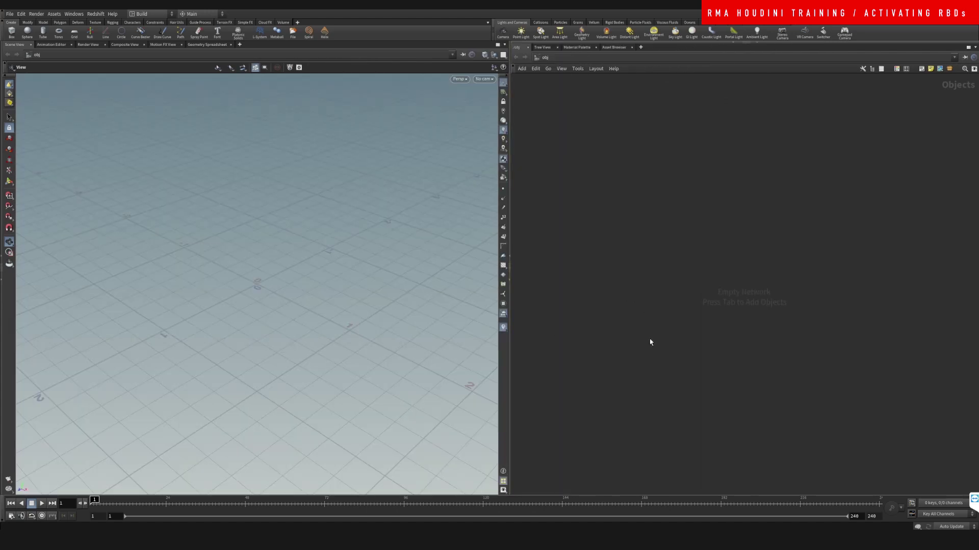
# Step: Create a Grid object, grid1, and dive inside it to edit its geometry
pyautogui.press('Tab')
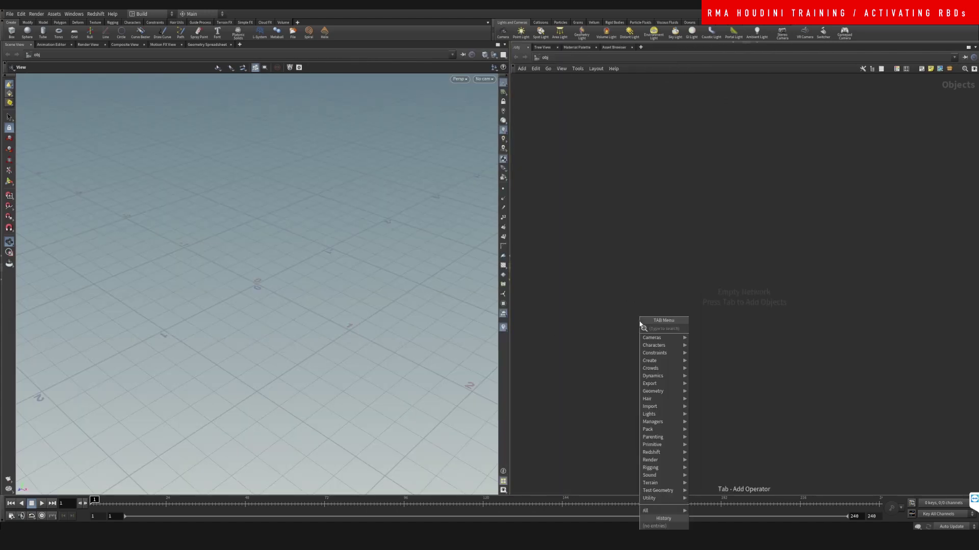
pyautogui.write('grid')
pyautogui.press('Return')
pyautogui.click(638, 320)
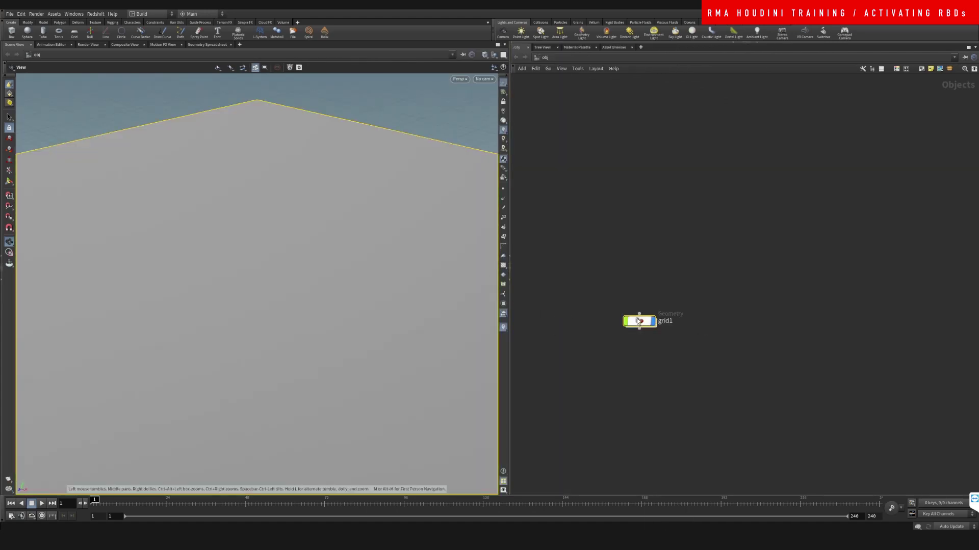
pyautogui.doubleClick(639, 320)
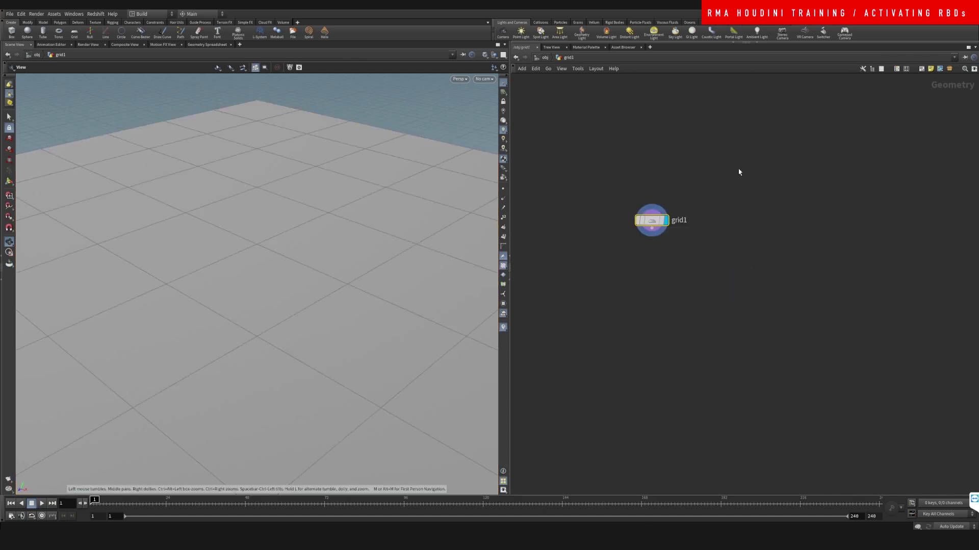
pyautogui.press('p')
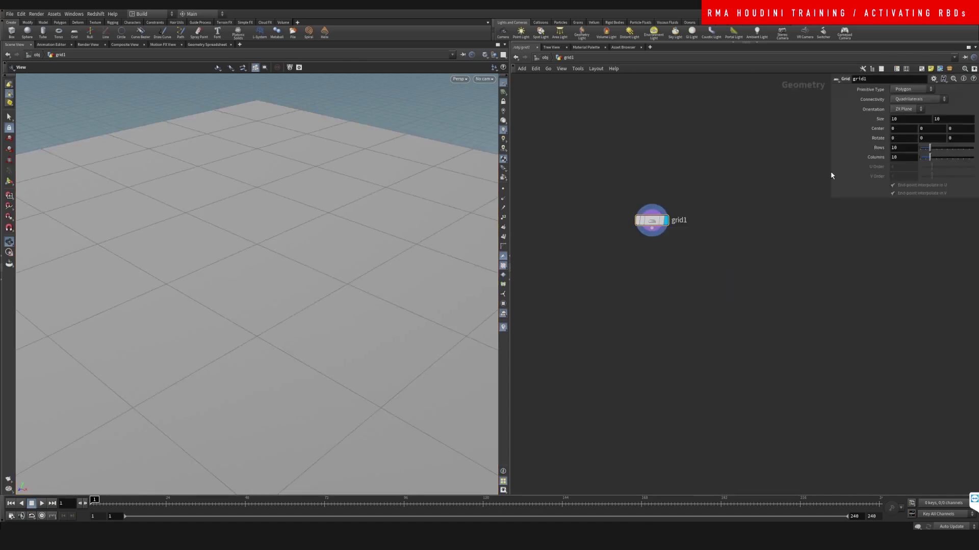
# Step: Add a PolyExtrude node wired after the grid
pyautogui.press('Tab')
pyautogui.write('expol')
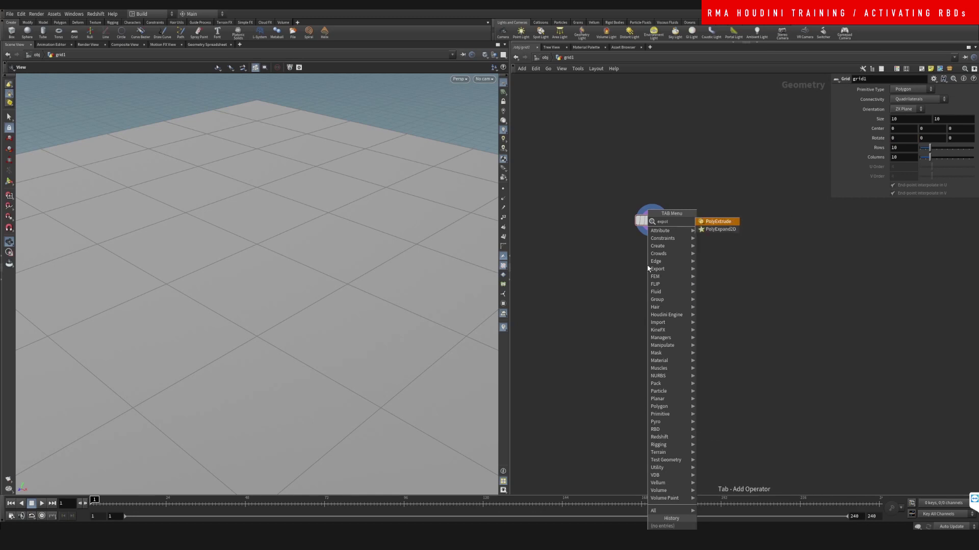
pyautogui.press('Return')
pyautogui.click(647, 265)
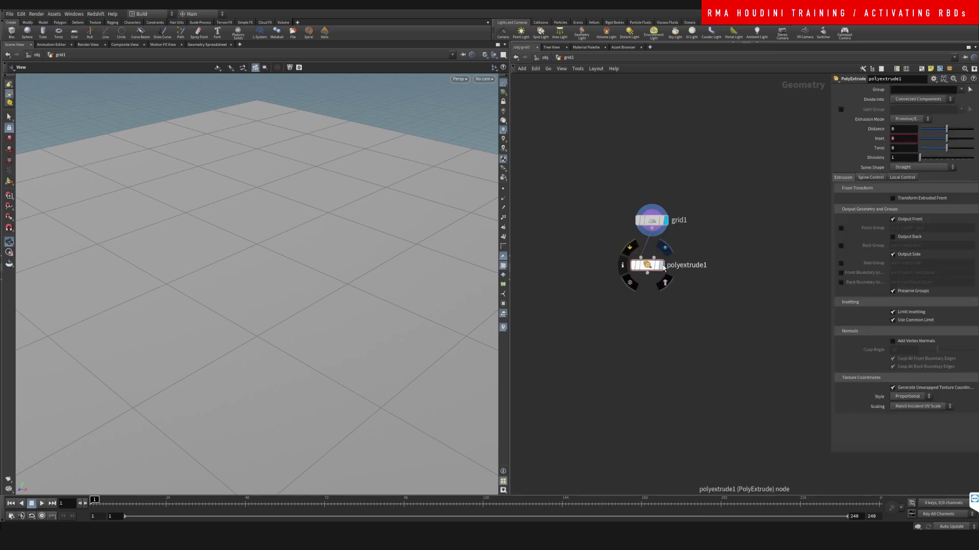
pyautogui.moveTo(647, 263); pyautogui.dragTo(656, 261)
pyautogui.hotkey('space', 'h')
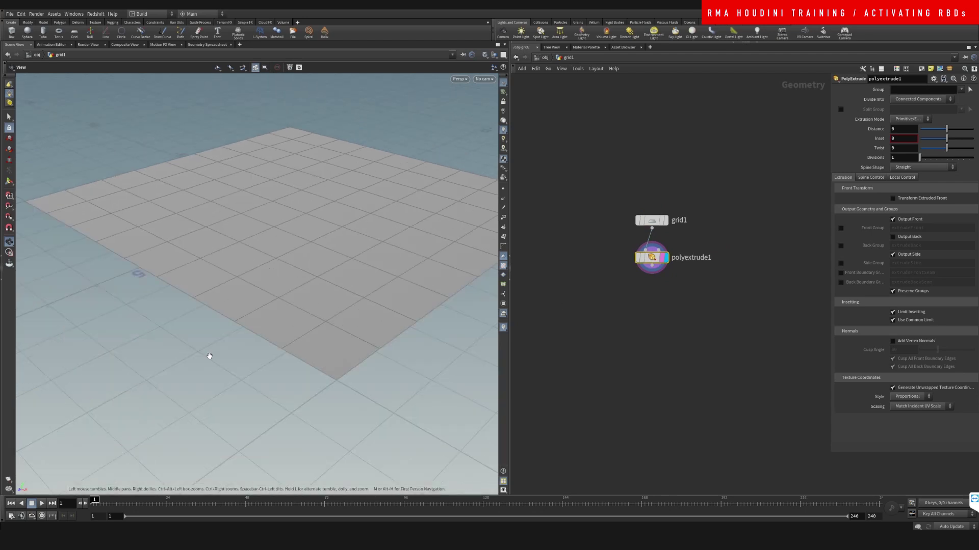
pyautogui.moveTo(321, 209); pyautogui.dragTo(310, 238)
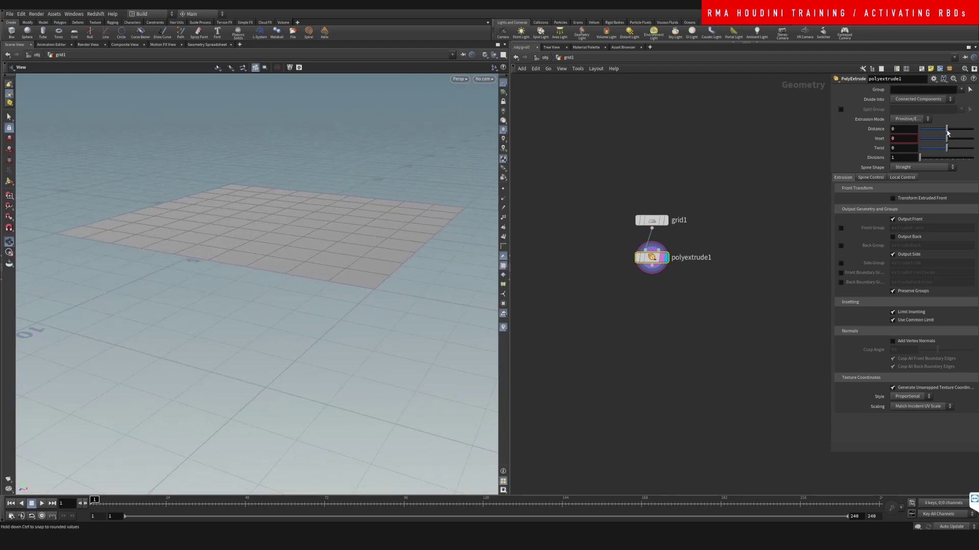
# Step: Extrude the grid into a closed slab with Distance 0.41
pyautogui.moveTo(947, 132); pyautogui.dragTo(957, 131)
pyautogui.moveTo(387, 285); pyautogui.dragTo(376, 184)
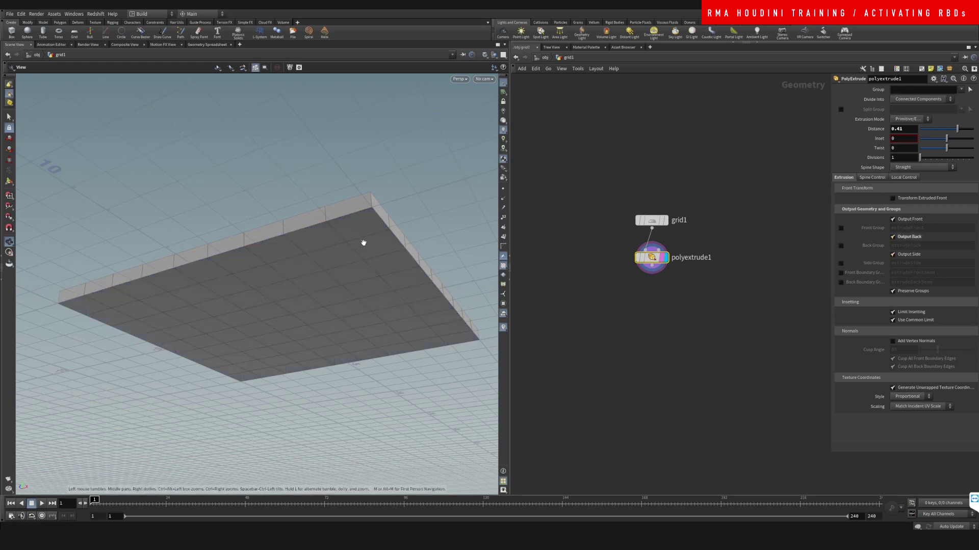
pyautogui.moveTo(362, 243); pyautogui.dragTo(369, 310)
pyautogui.moveTo(372, 159); pyautogui.dragTo(250, 301)
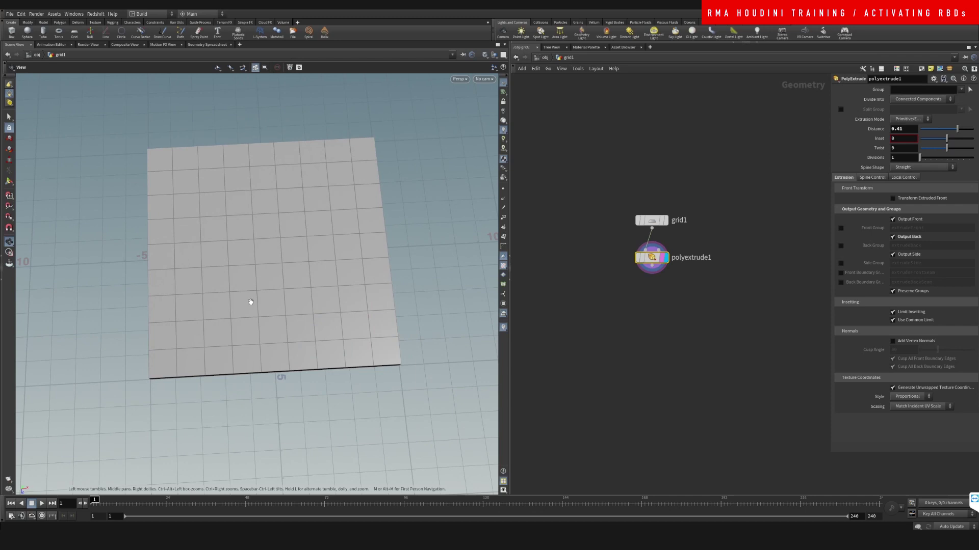
pyautogui.moveTo(253, 374)
pyautogui.mouseDown()
pyautogui.moveTo(310, 229)
pyautogui.moveTo(259, 386)
pyautogui.mouseUp()
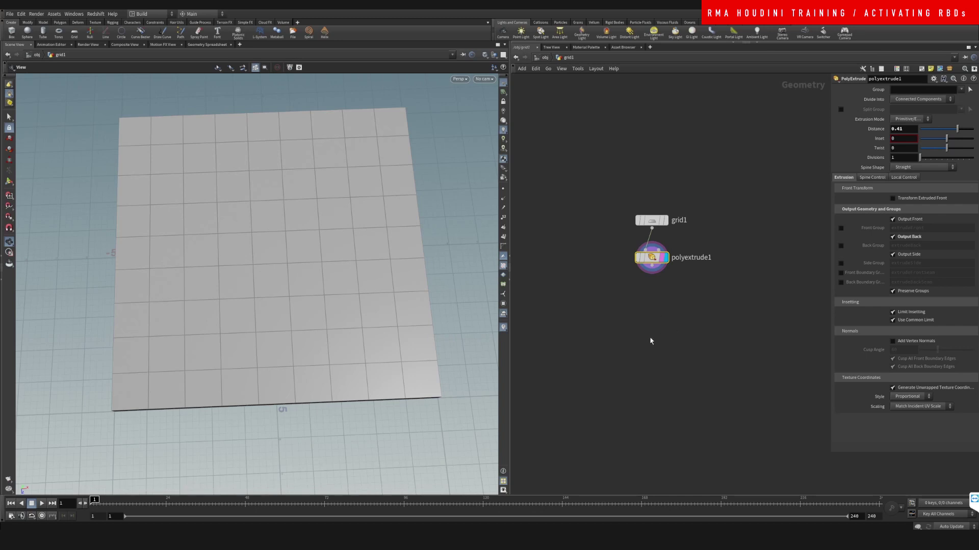
pyautogui.moveTo(661, 335); pyautogui.dragTo(625, 289, button='middle')
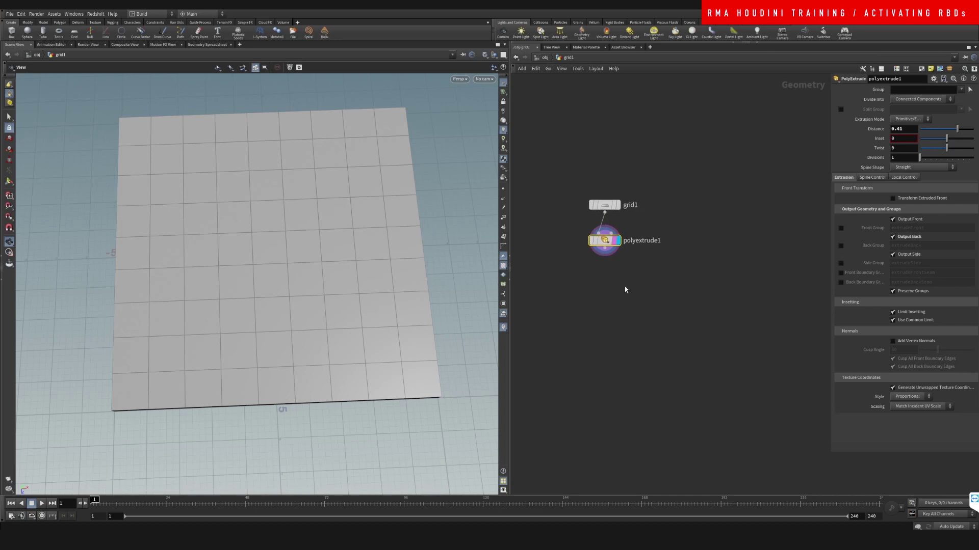
# Step: Add an unconnected RBD Material Fracture node, rbdmaterialfracture1
pyautogui.press('Tab')
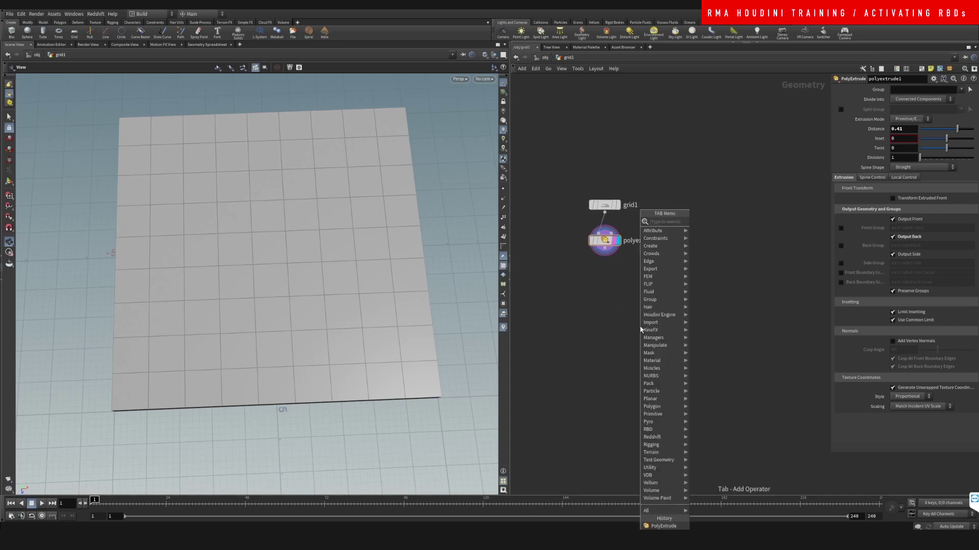
pyautogui.write('rbdmat')
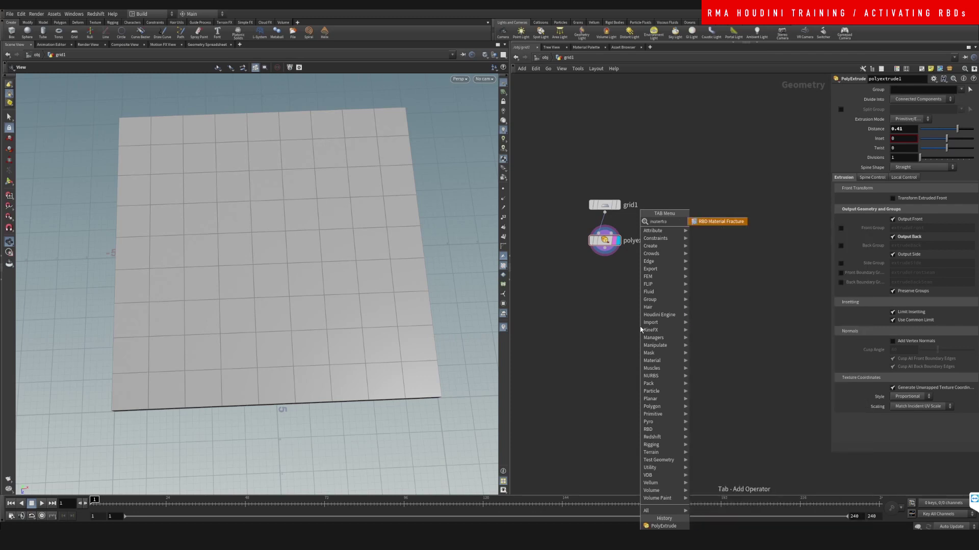
pyautogui.press('Return')
pyautogui.click(640, 327)
# Step: Add a second grid, grid2, displayed and aligned level with polyextrude1
pyautogui.press('Tab')
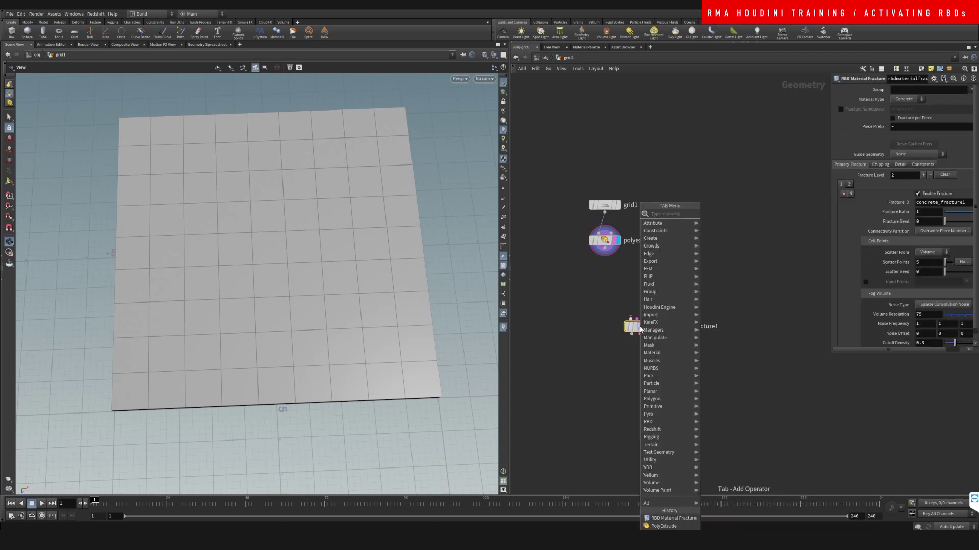
pyautogui.write('rbdbul')
pyautogui.press('Return')
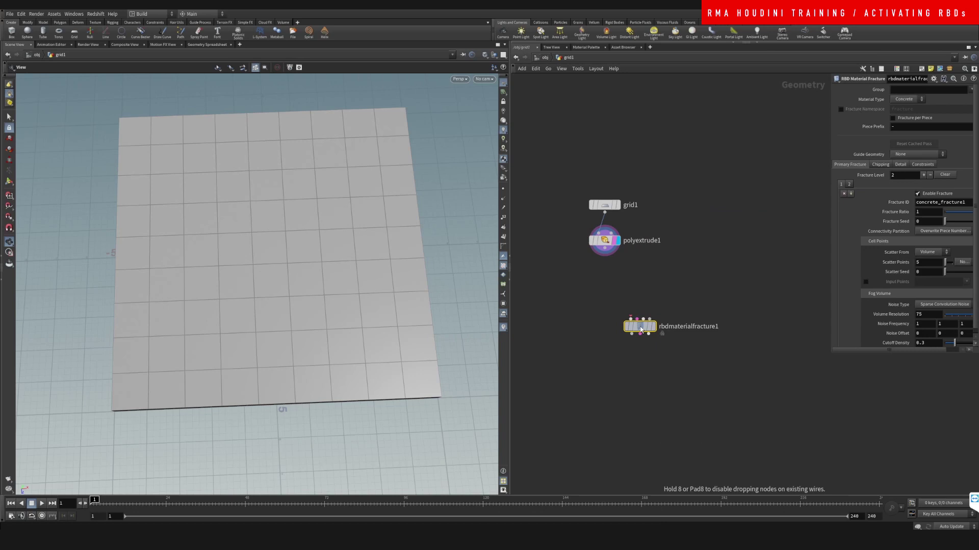
pyautogui.click(732, 256)
pyautogui.scroll(-3, 251, 310)
pyautogui.moveTo(252, 310); pyautogui.dragTo(326, 199)
pyautogui.press('Return')
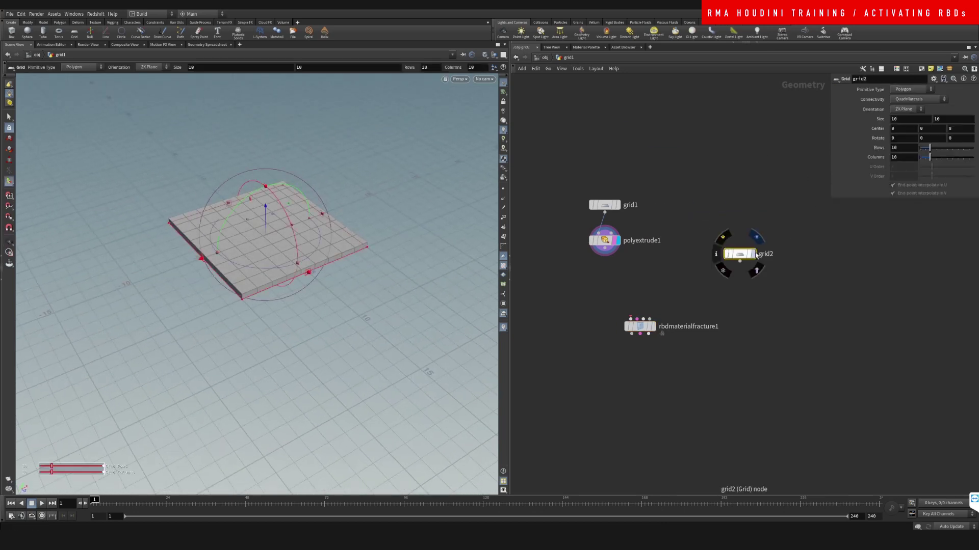
pyautogui.click(752, 254)
pyautogui.moveTo(750, 257); pyautogui.dragTo(742, 243)
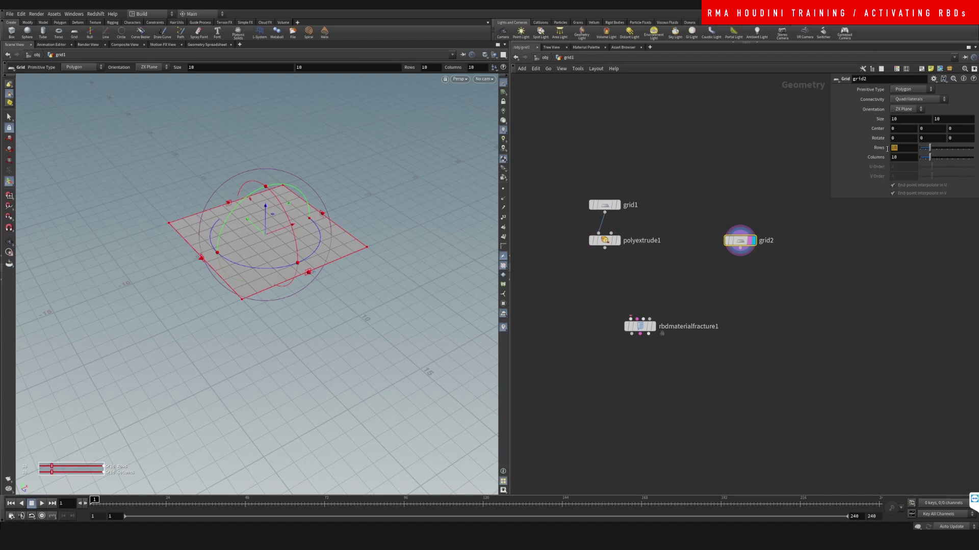
# Step: Set grid2's Rows and Columns to 50
pyautogui.write('50')
pyautogui.press('Tab')
pyautogui.write('50')
pyautogui.press('Return')
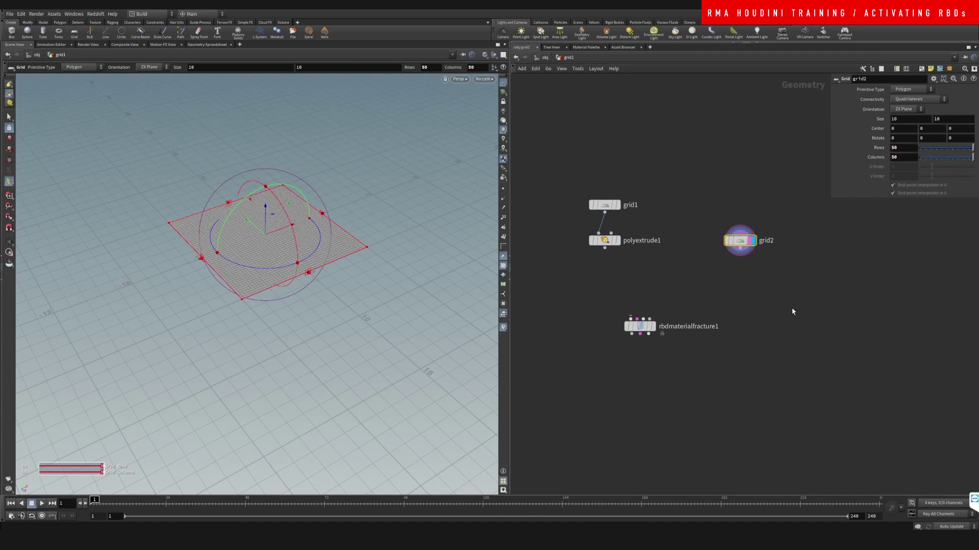
# Step: Search for and select the Copy and Transform node
pyautogui.press('Tab')
pyautogui.write('cop')
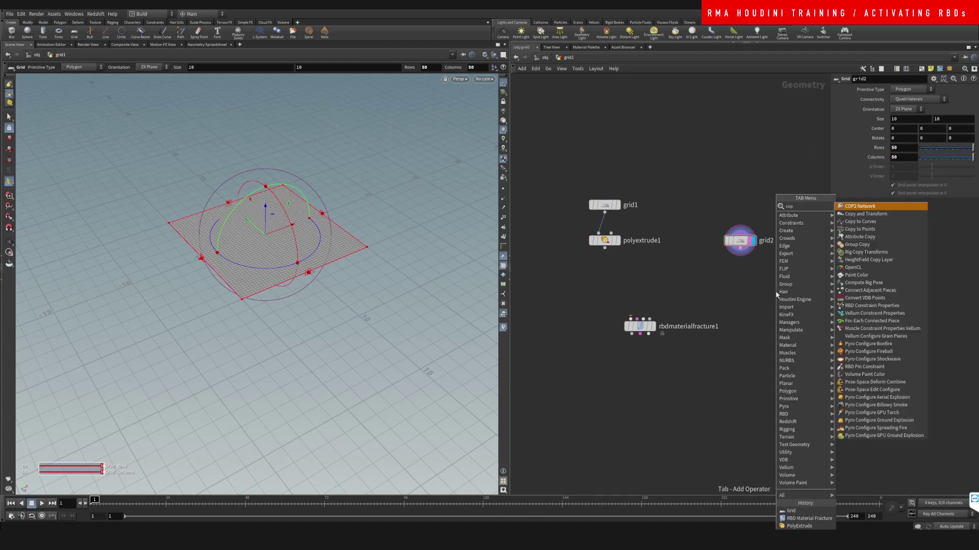
pyautogui.press('BackSpace')
pyautogui.press('BackSpace')
pyautogui.press('BackSpace')
pyautogui.press('Escape')
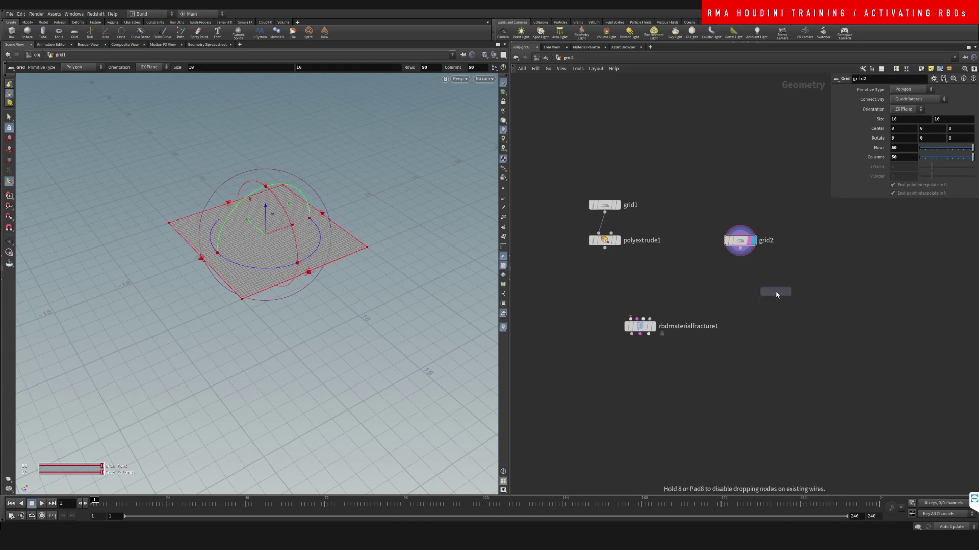
pyautogui.press('Tab')
pyautogui.write('copt')
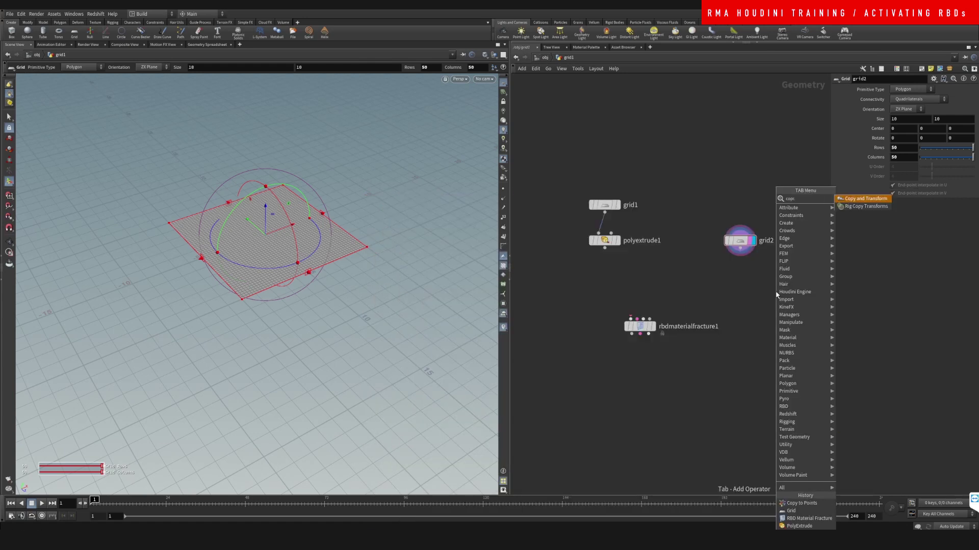
pyautogui.press('BackSpace')
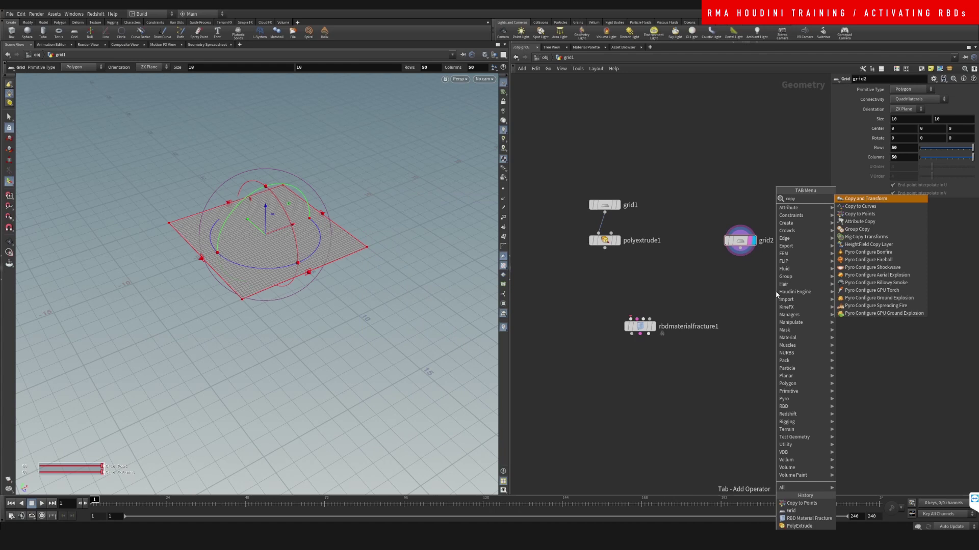
pyautogui.write('tra')
pyautogui.press('Return')
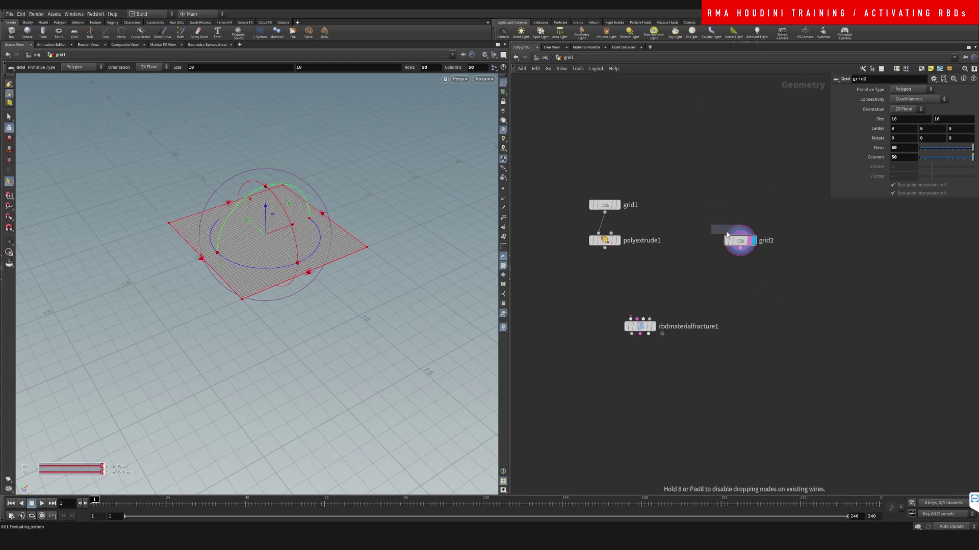
# Step: Add copy1 under grid2 making six copies rotated 50, 50, 50, then pick Mountain
pyautogui.click(740, 269)
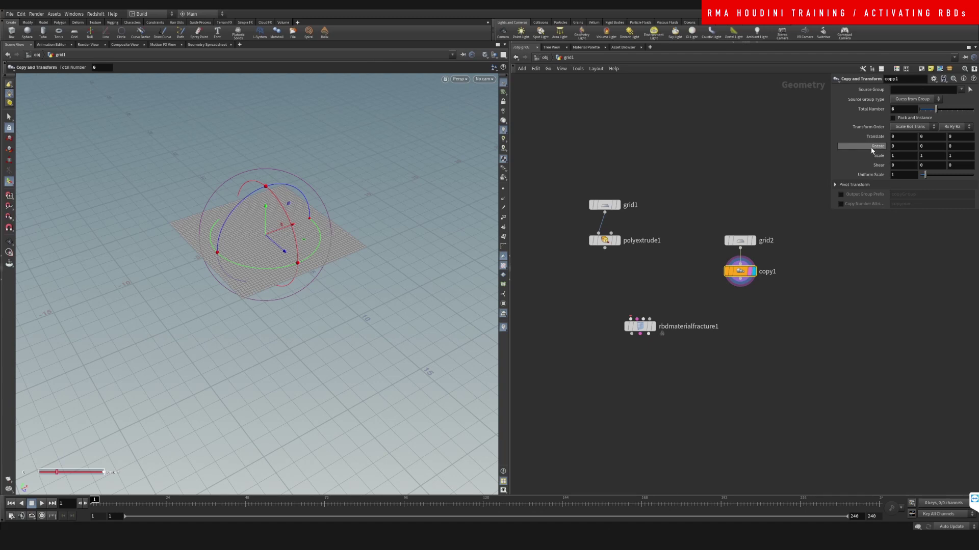
pyautogui.moveTo(874, 147); pyautogui.dragTo(890, 125, button='middle')
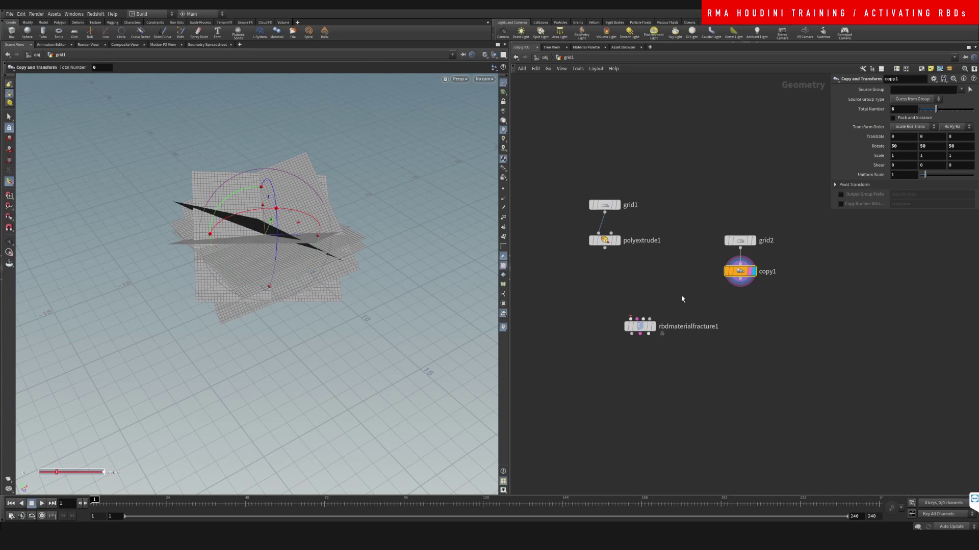
pyautogui.press('Tab')
pyautogui.moveTo(742, 315)
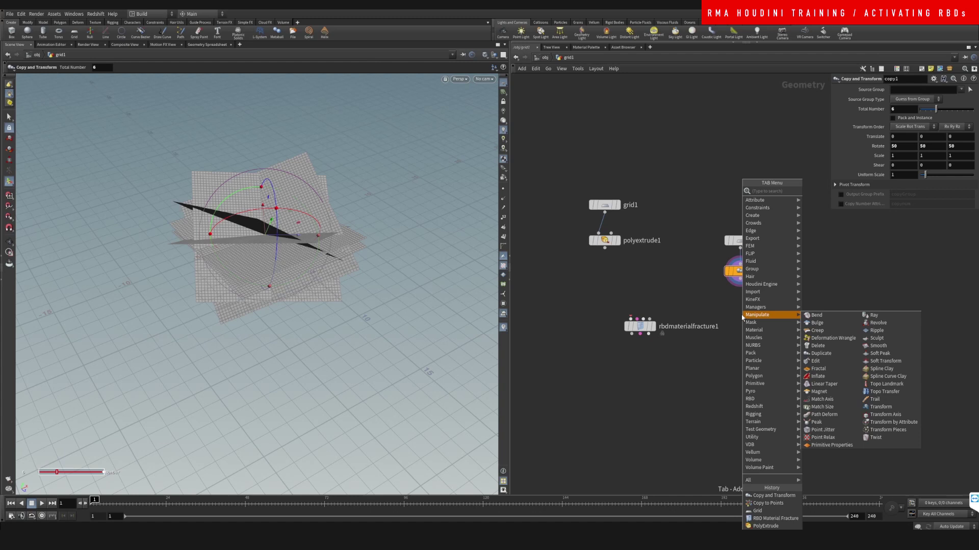
pyautogui.write('mou')
pyautogui.press('Return')
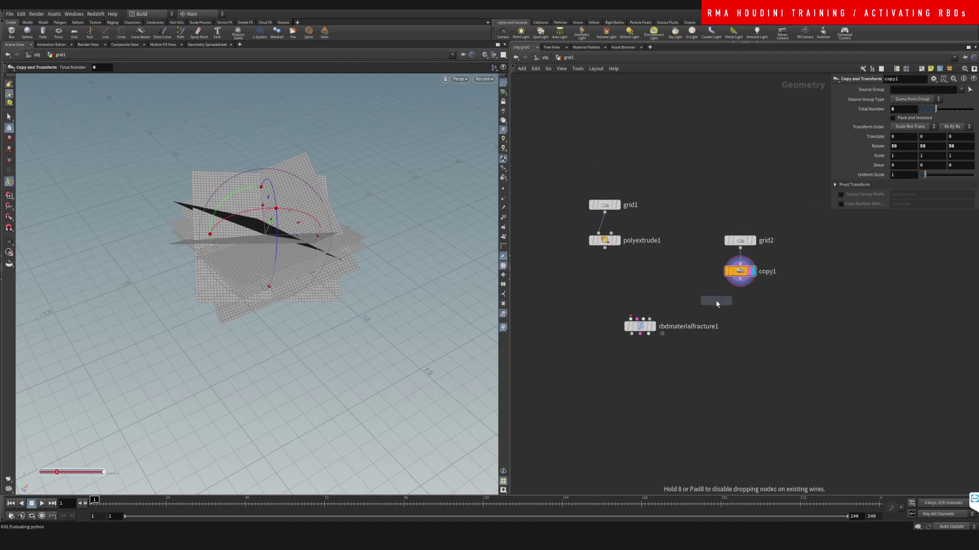
# Step: Add and display mountain1 under copy1 with Element Size 0.81 and Amplitude 1.37
pyautogui.click(753, 300)
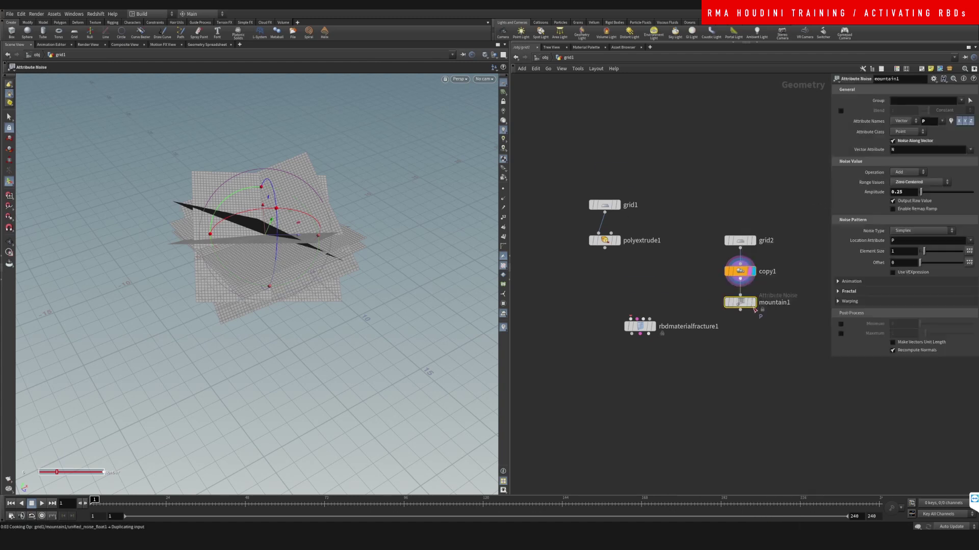
pyautogui.click(754, 302)
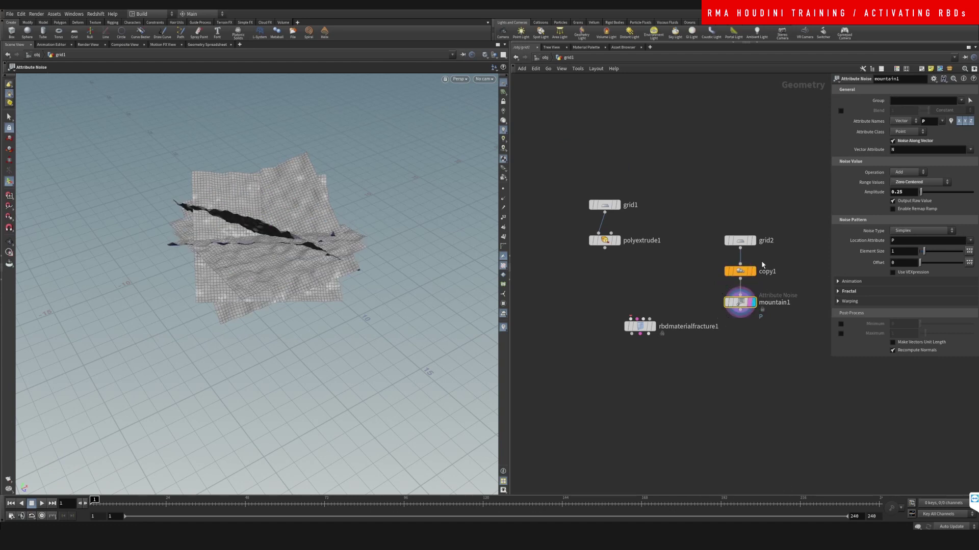
pyautogui.moveTo(926, 255); pyautogui.dragTo(924, 251)
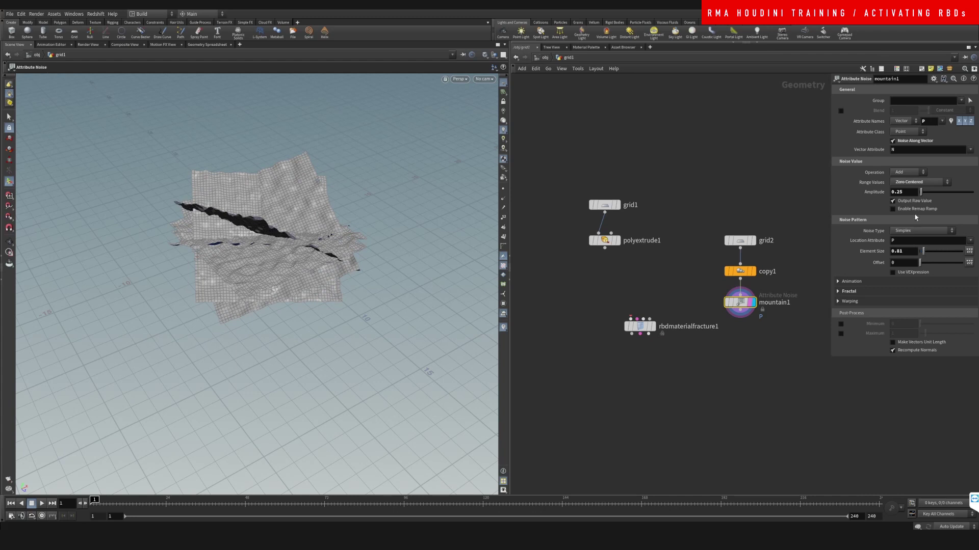
pyautogui.moveTo(923, 195); pyautogui.dragTo(922, 198)
pyautogui.moveTo(639, 327); pyautogui.dragTo(600, 383)
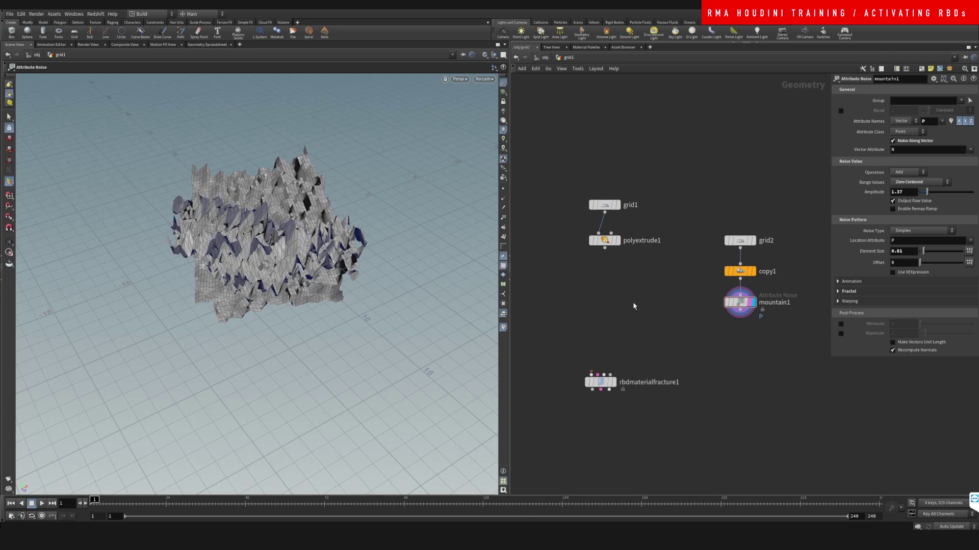
# Step: Add merge1 combining polyextrude1 and mountain1, and display it
pyautogui.press('Tab')
pyautogui.write('merge')
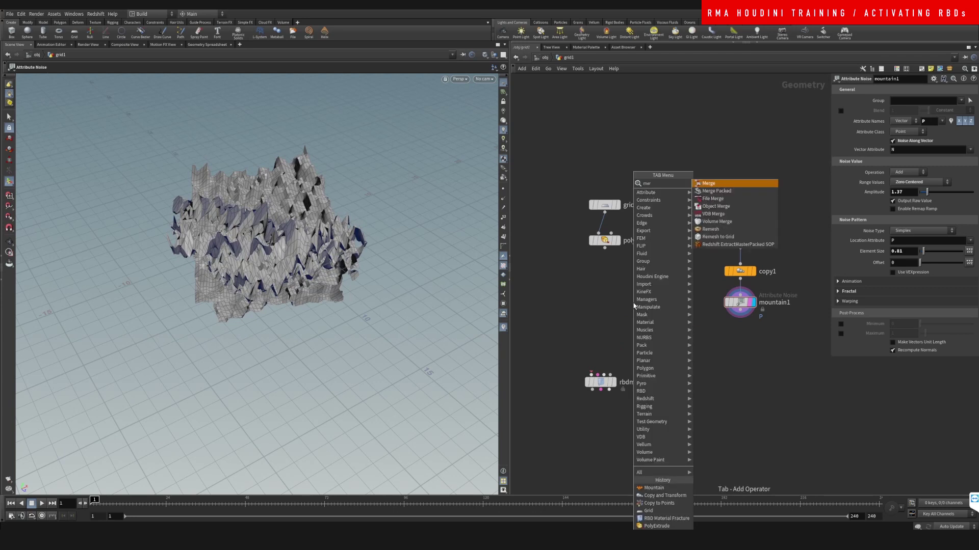
pyautogui.press('Return')
pyautogui.click(634, 303)
pyautogui.moveTo(605, 250); pyautogui.dragTo(633, 296)
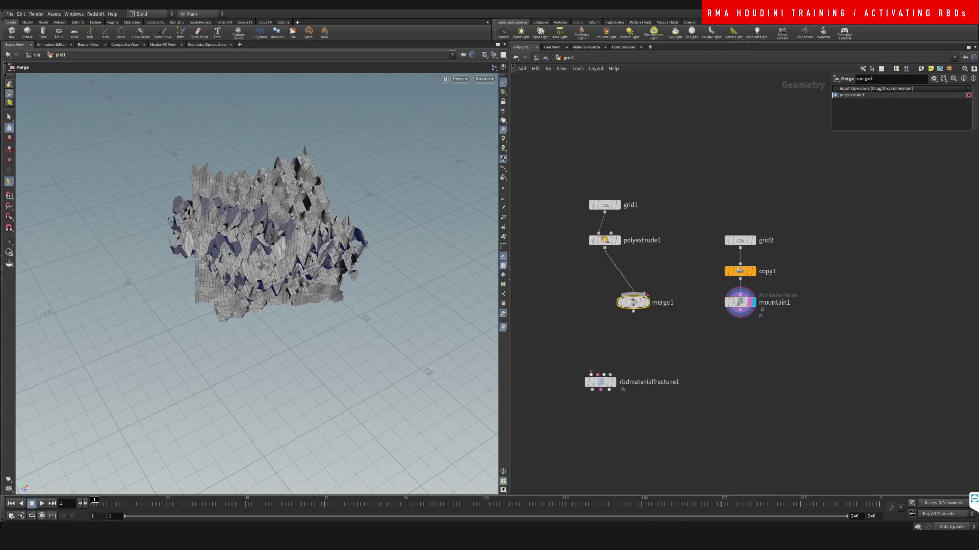
pyautogui.moveTo(740, 317); pyautogui.dragTo(616, 333)
pyautogui.click(640, 319)
# Step: Insert transform1 between mountain1 and merge1, discarding a stray transformaxis1 node
pyautogui.press('Tab')
pyautogui.moveTo(663, 283)
pyautogui.click(739, 203)
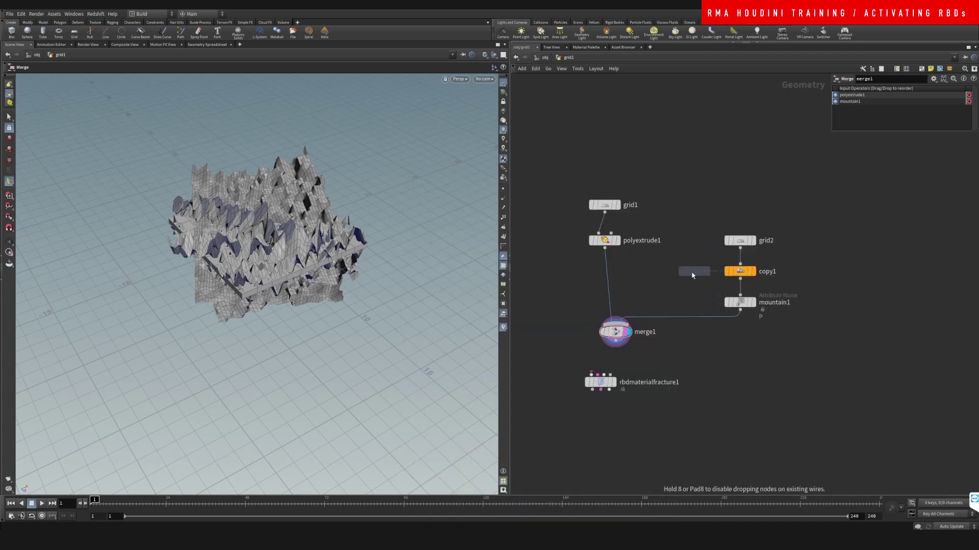
pyautogui.click(680, 317)
pyautogui.moveTo(680, 317); pyautogui.dragTo(680, 277)
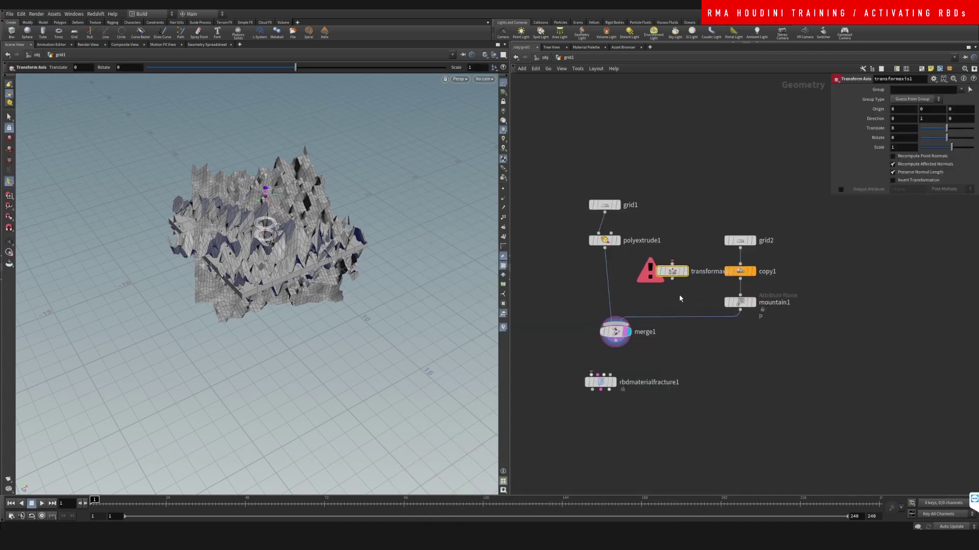
pyautogui.press('Delete')
pyautogui.press('Tab')
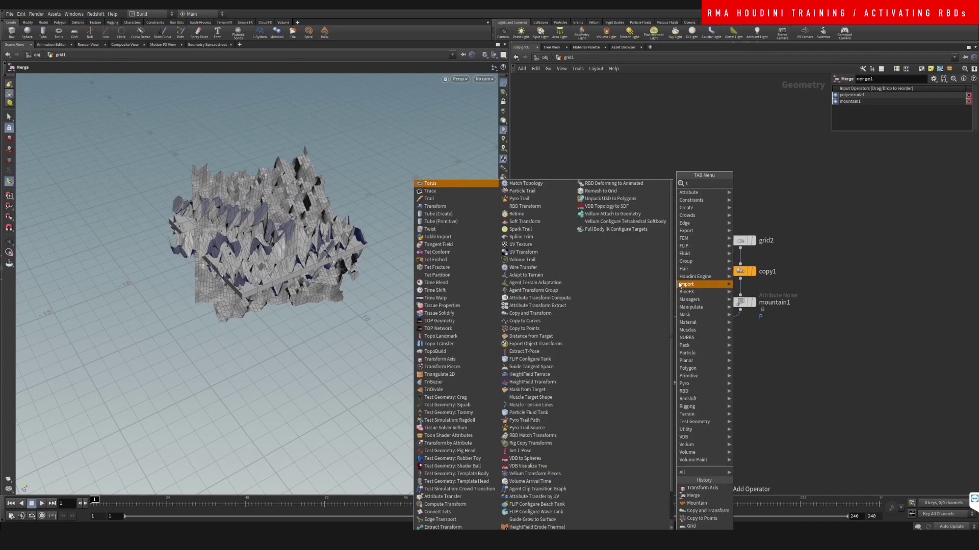
pyautogui.click(739, 206)
pyautogui.click(670, 321)
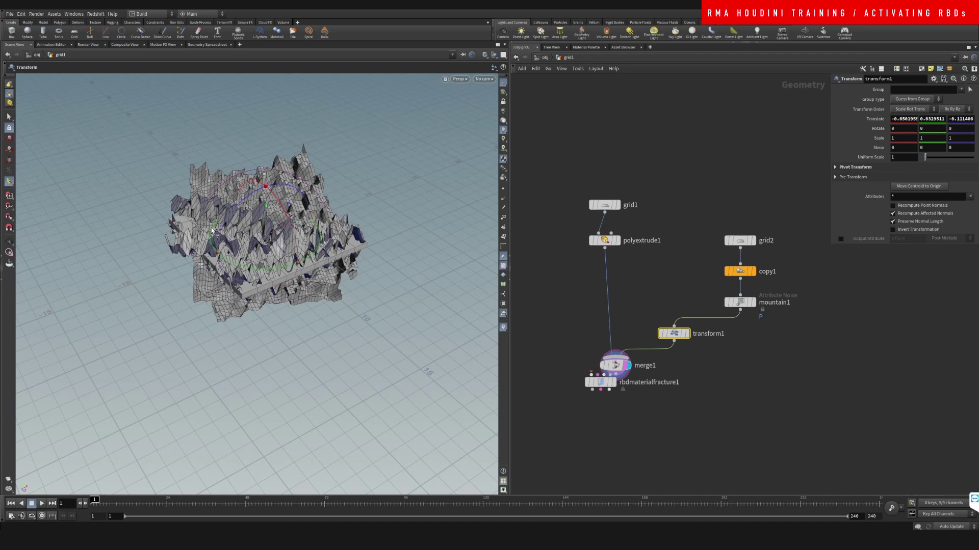
# Step: Scale the noise grids to 0.572 by 1.514 and raise them to Y 0.788
pyautogui.press('e')
pyautogui.moveTo(258, 242); pyautogui.dragTo(284, 287)
pyautogui.press('Escape')
pyautogui.press('t')
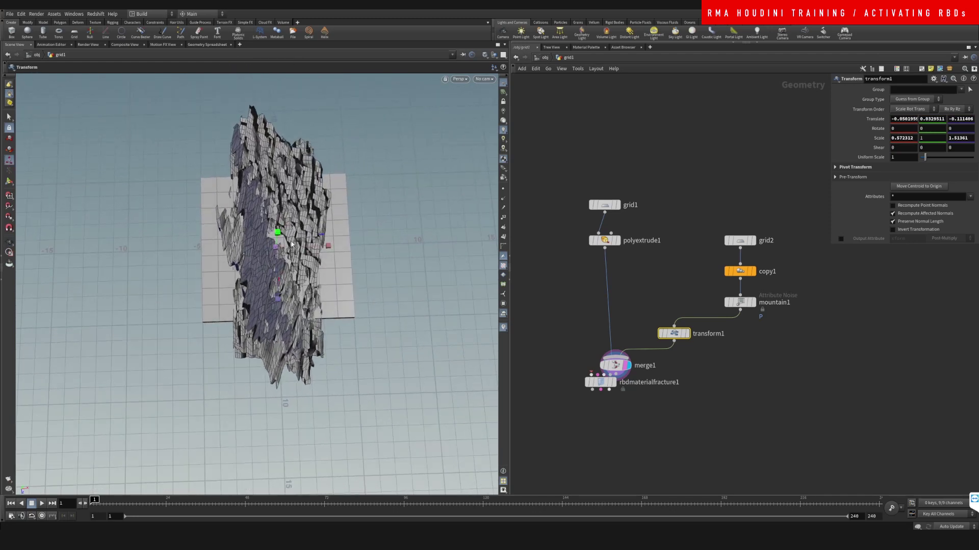
pyautogui.moveTo(278, 238); pyautogui.dragTo(298, 223)
pyautogui.moveTo(703, 393); pyautogui.dragTo(697, 332, button='middle')
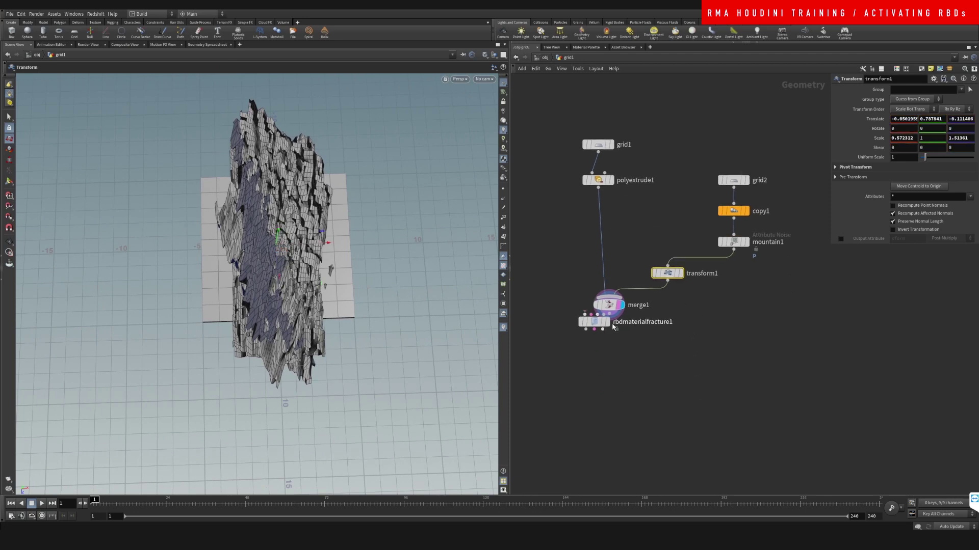
pyautogui.moveTo(609, 305); pyautogui.dragTo(582, 405)
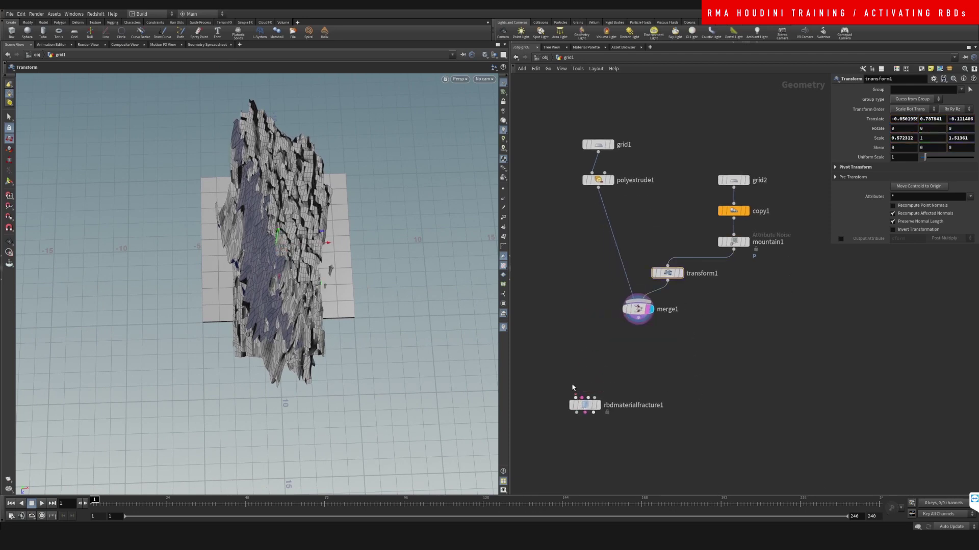
# Step: Remove the rbdmaterialfracture1 node from the network
pyautogui.click(576, 397)
pyautogui.click(598, 188)
pyautogui.moveTo(638, 324); pyautogui.dragTo(623, 403)
pyautogui.click(627, 375)
pyautogui.press('Delete')
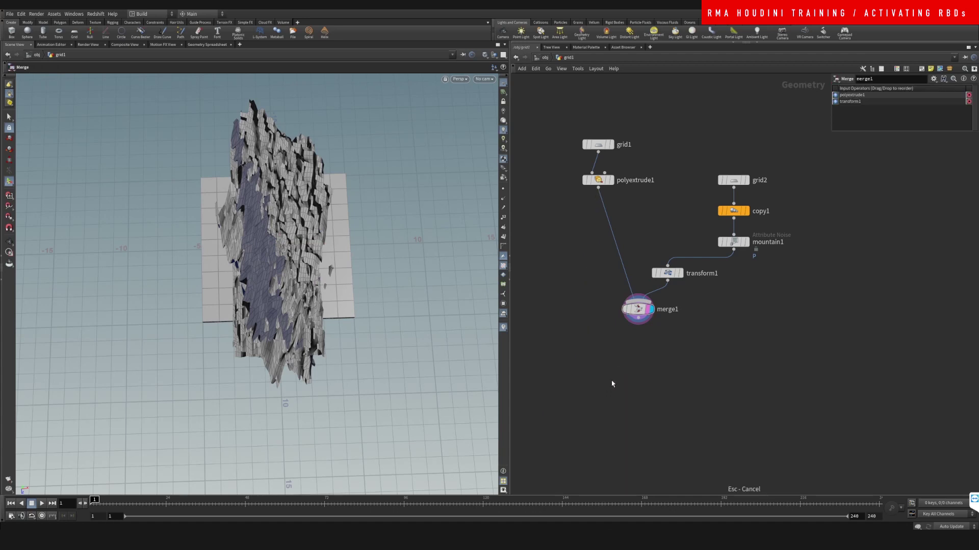
# Step: Add a Boolean Fracture node, booleanfracture1
pyautogui.press('Tab')
pyautogui.write('rbd b')
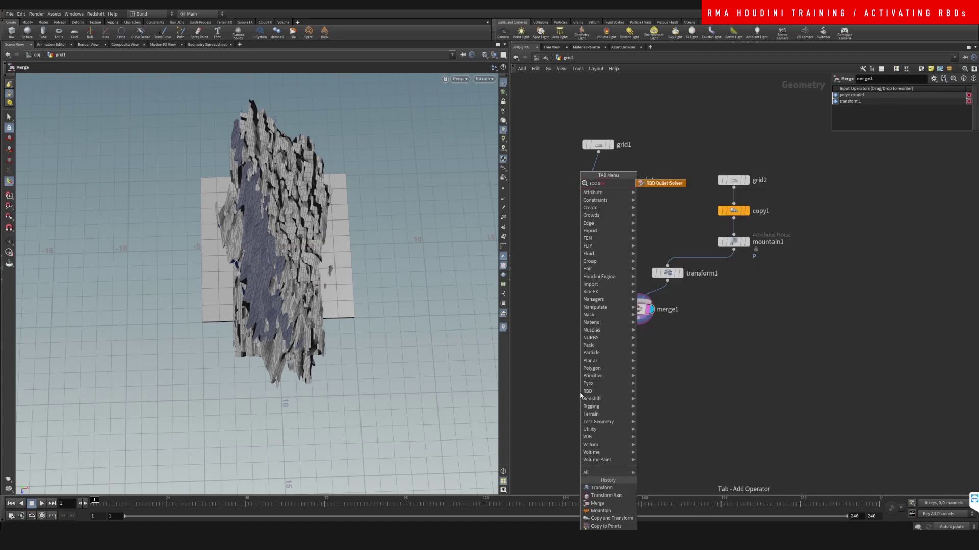
pyautogui.press('Escape')
pyautogui.press('Tab')
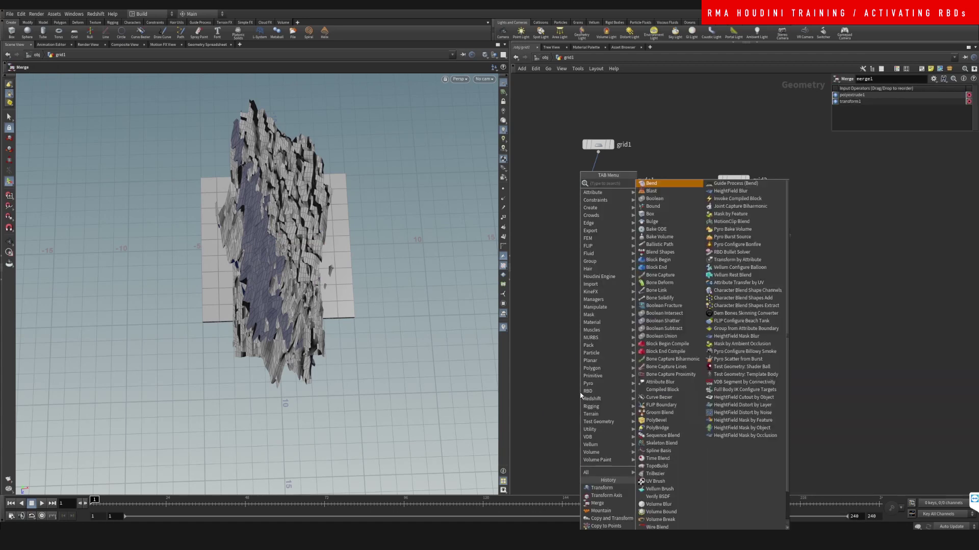
pyautogui.write('bool f')
pyautogui.press('Return')
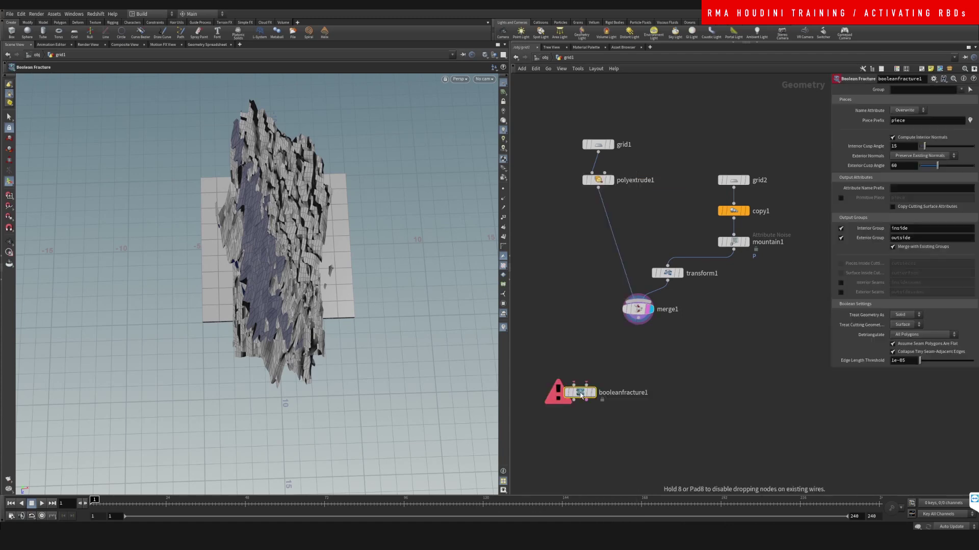
pyautogui.click(580, 392)
# Step: Feed polyextrude1 and merge1 into booleanfracture1 and display the cut slab
pyautogui.click(598, 188)
pyautogui.click(574, 385)
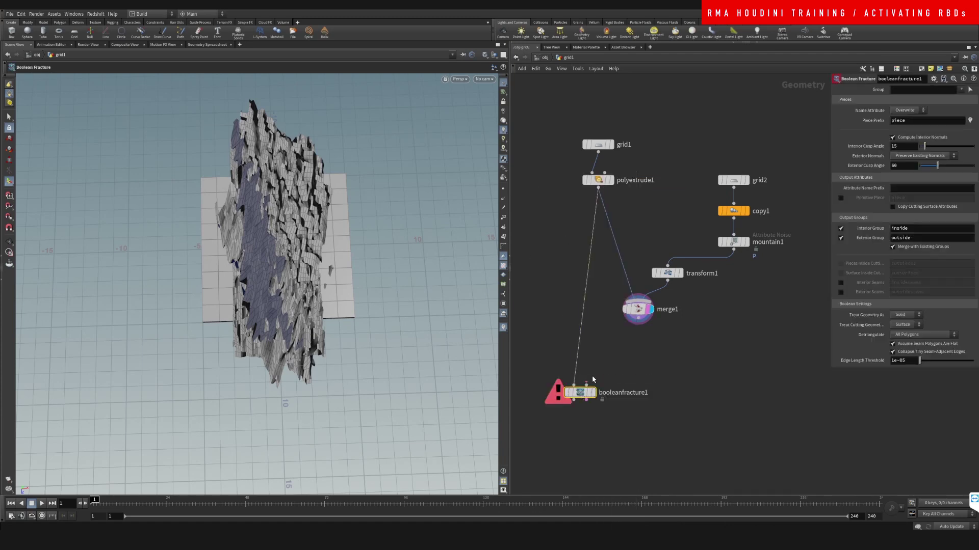
pyautogui.click(586, 386)
pyautogui.click(638, 324)
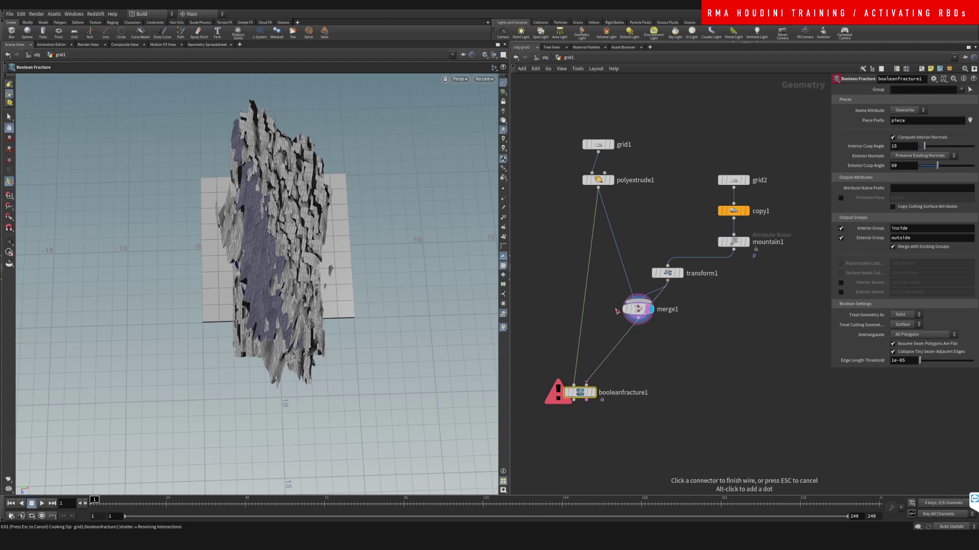
pyautogui.moveTo(637, 310); pyautogui.dragTo(619, 302)
pyautogui.click(594, 392)
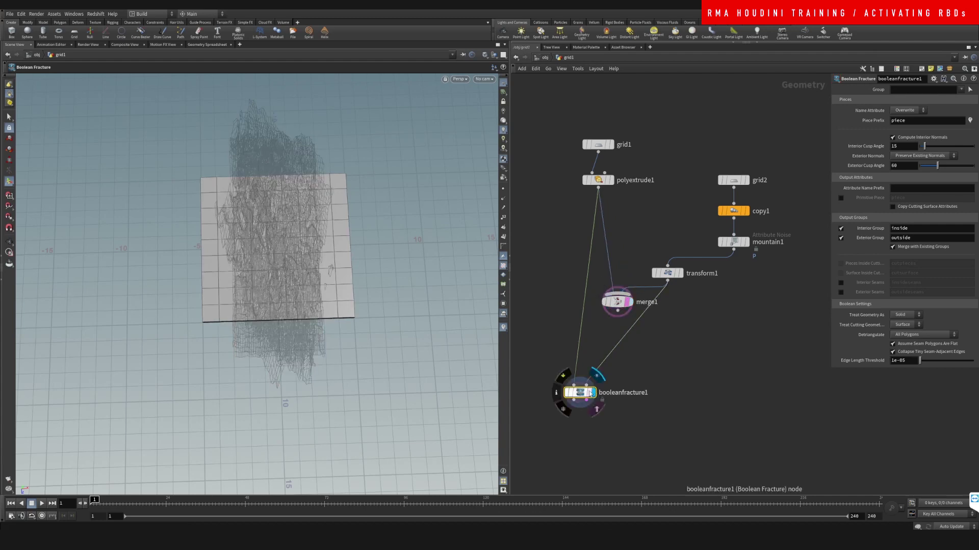
# Step: Inspect the fractured slab from a low angle and move booleanfracture1 closer to merge1
pyautogui.press('Escape')
pyautogui.moveTo(360, 218); pyautogui.dragTo(344, 298)
pyautogui.press('Return')
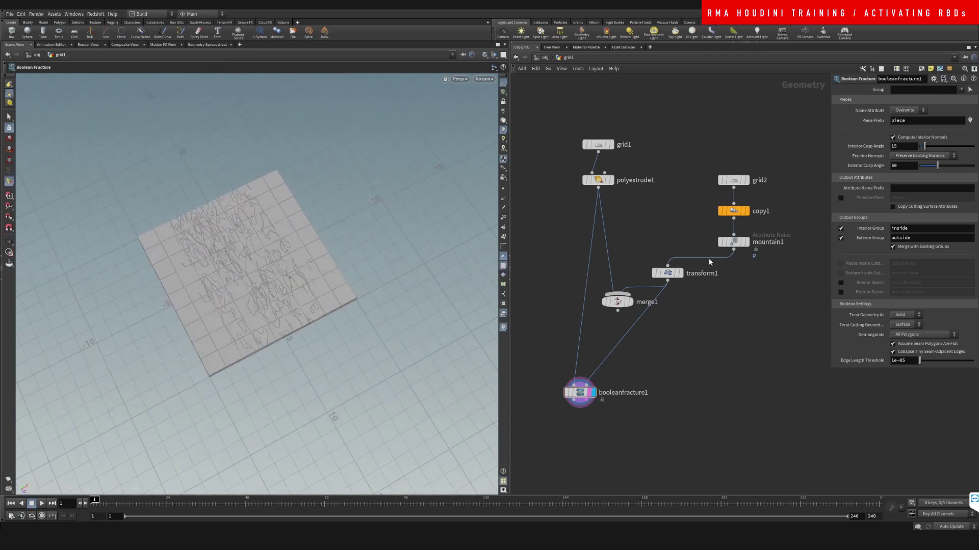
pyautogui.click(674, 273)
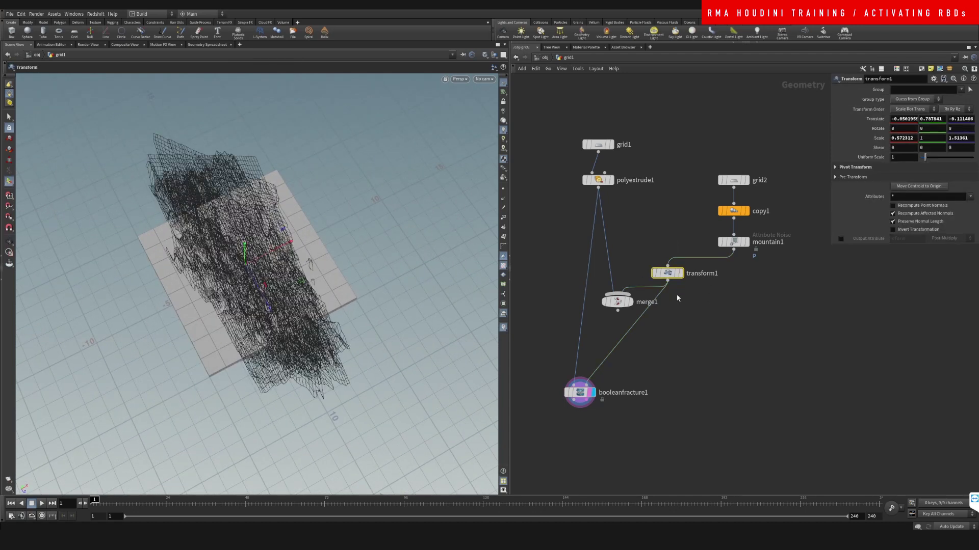
pyautogui.click(691, 347)
pyautogui.moveTo(647, 385); pyautogui.dragTo(643, 357)
pyautogui.press('Tab')
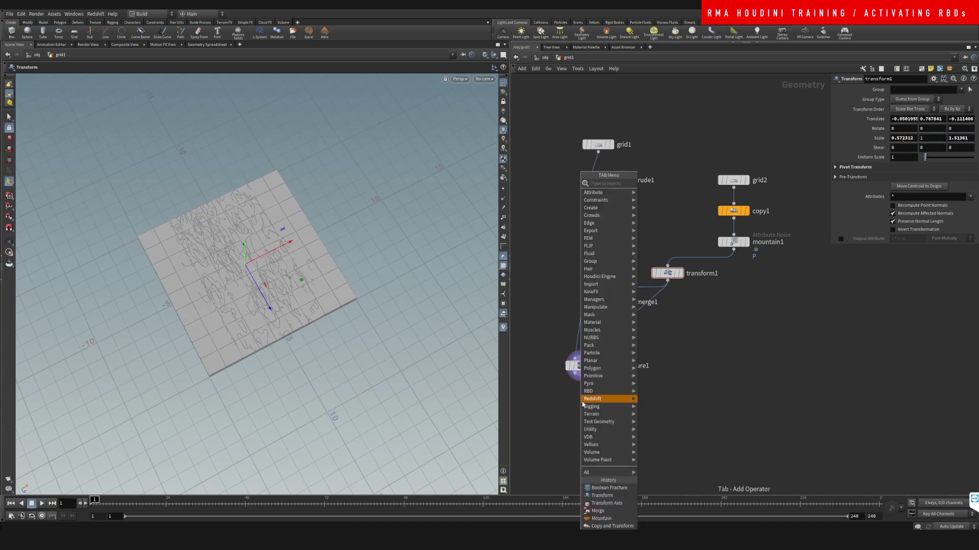
pyautogui.click(591, 377)
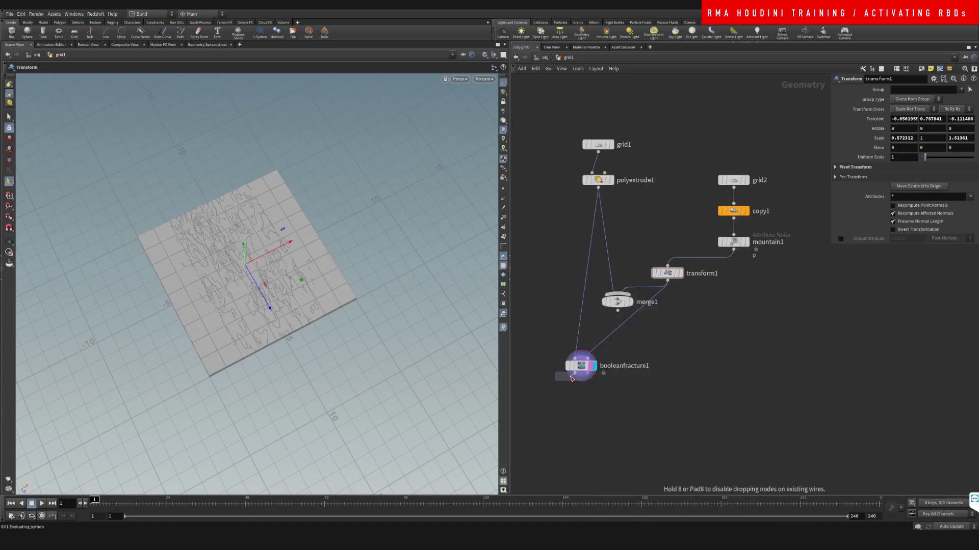
# Step: Add an exploded view after booleanfracture1 to spread the fractured pieces apart
pyautogui.click(570, 397)
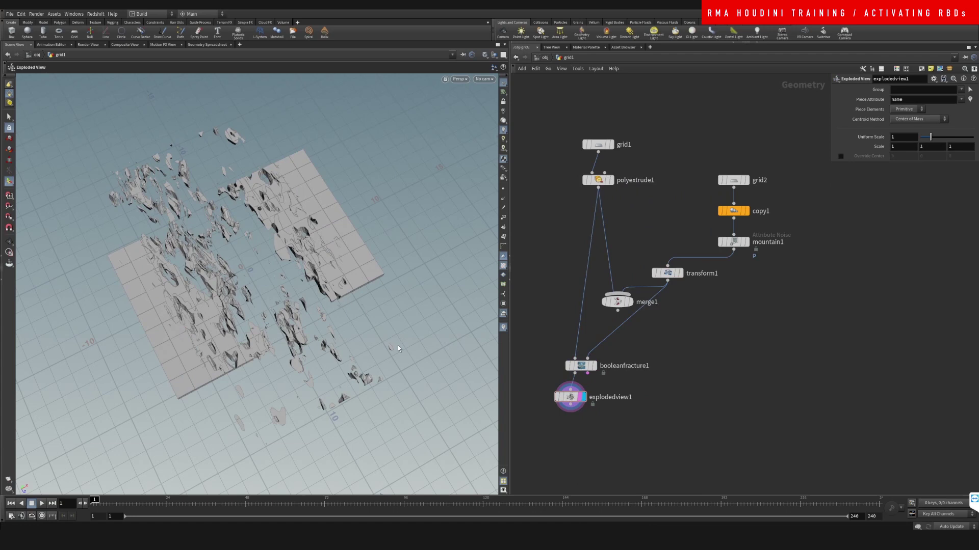
pyautogui.press('Escape')
pyautogui.moveTo(398, 349); pyautogui.dragTo(267, 275)
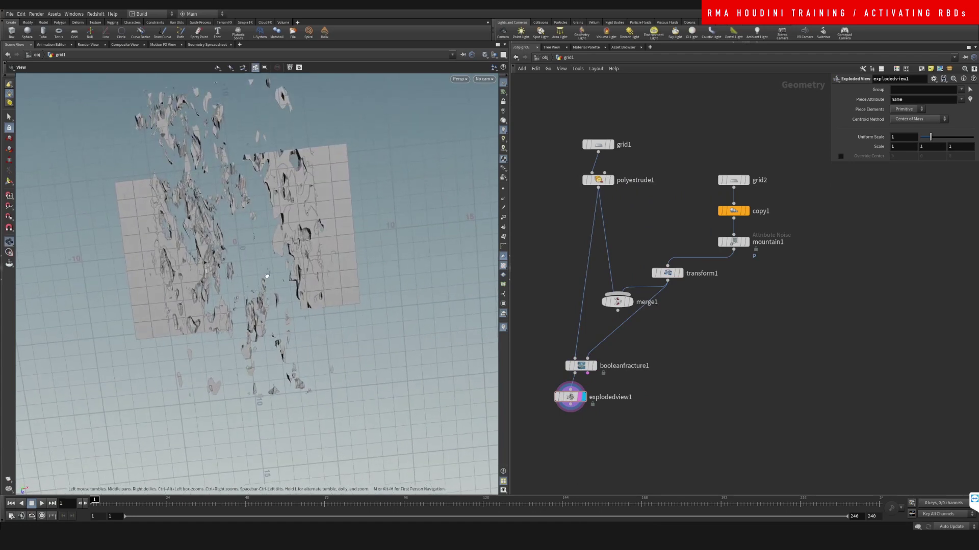
pyautogui.scroll(5, 267, 275)
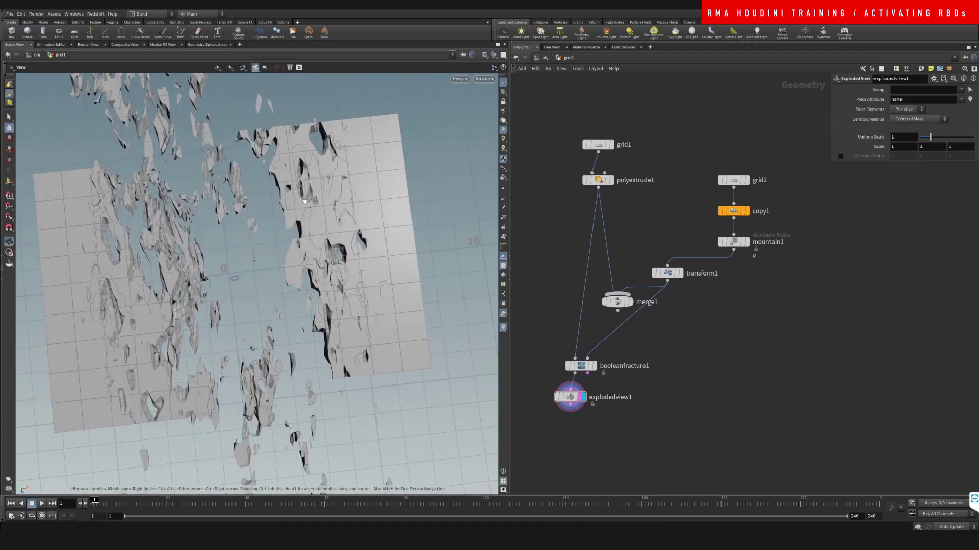
pyautogui.moveTo(305, 201); pyautogui.dragTo(336, 136)
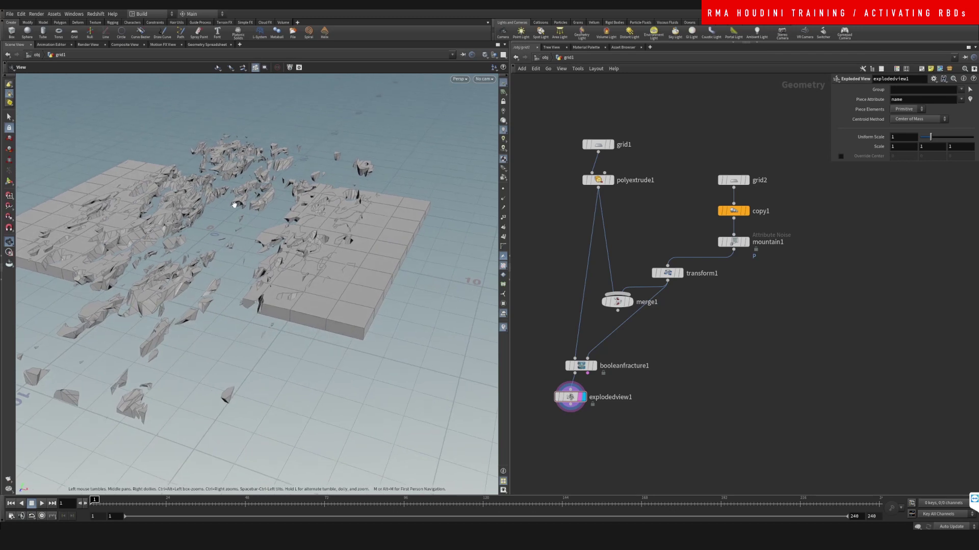
pyautogui.moveTo(234, 205); pyautogui.dragTo(353, 211)
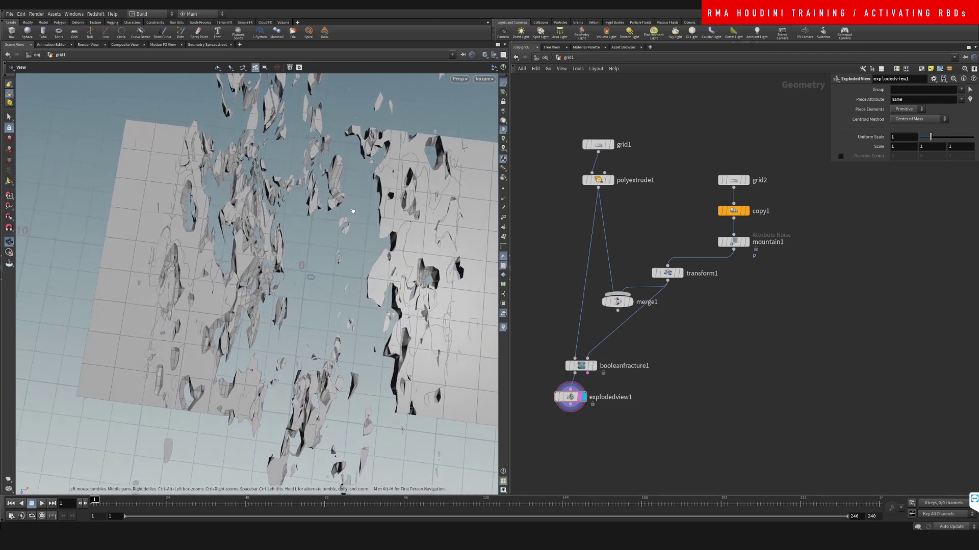
# Step: Make grid2 denser by setting its Columns to 100
pyautogui.click(733, 180)
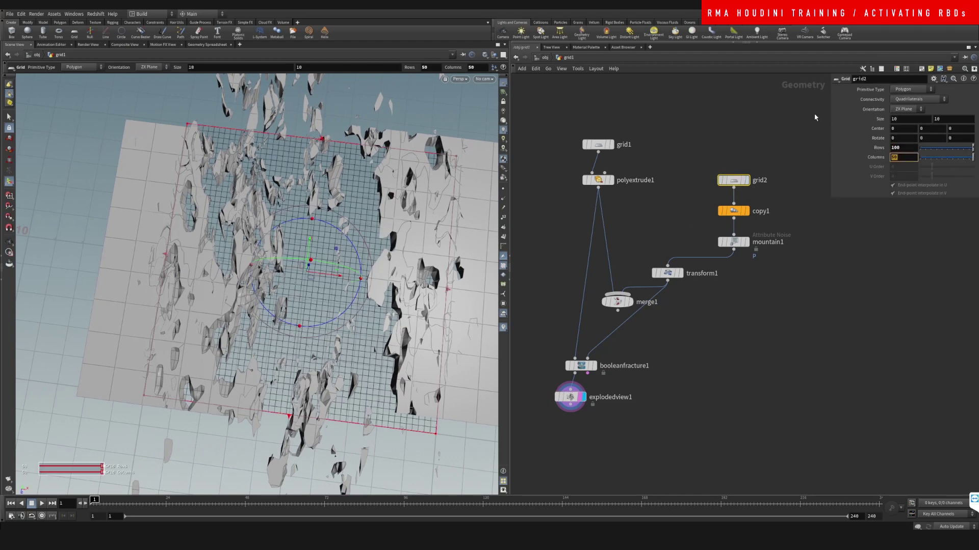
pyautogui.write('100')
pyautogui.press('Return')
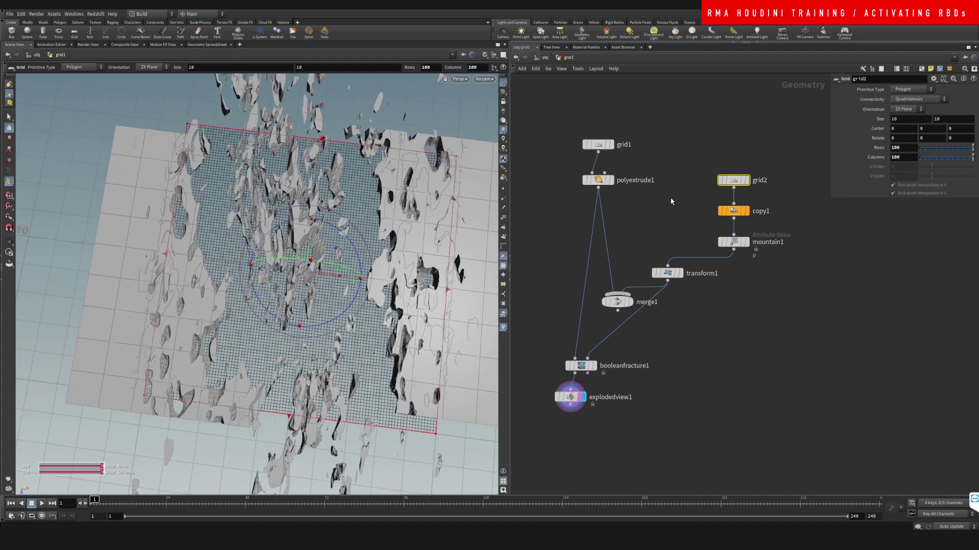
pyautogui.press('Escape')
pyautogui.scroll(-3, 326, 285)
pyautogui.moveTo(326, 285)
pyautogui.mouseDown()
pyautogui.moveTo(389, 298)
pyautogui.moveTo(408, 286)
pyautogui.moveTo(448, 212)
pyautogui.moveTo(394, 255)
pyautogui.mouseUp()
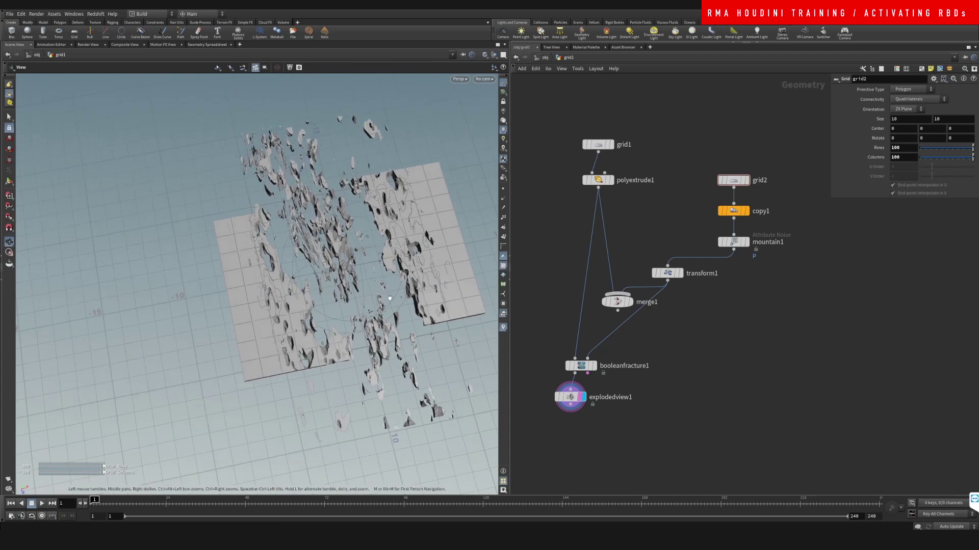
pyautogui.press('Return')
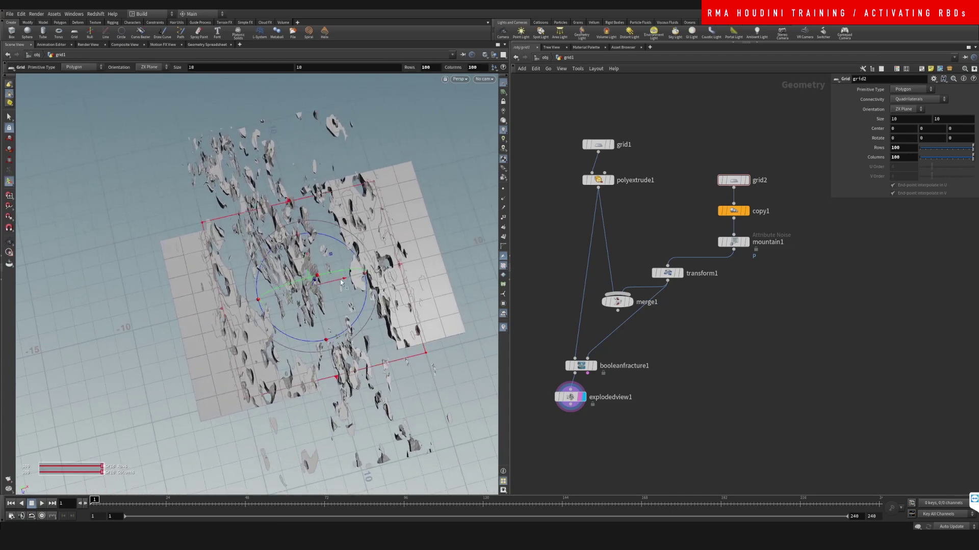
# Step: Rearrange the network, shifting transform1 and booleanfracture1 to the right
pyautogui.moveTo(685, 336); pyautogui.dragTo(665, 249, button='middle')
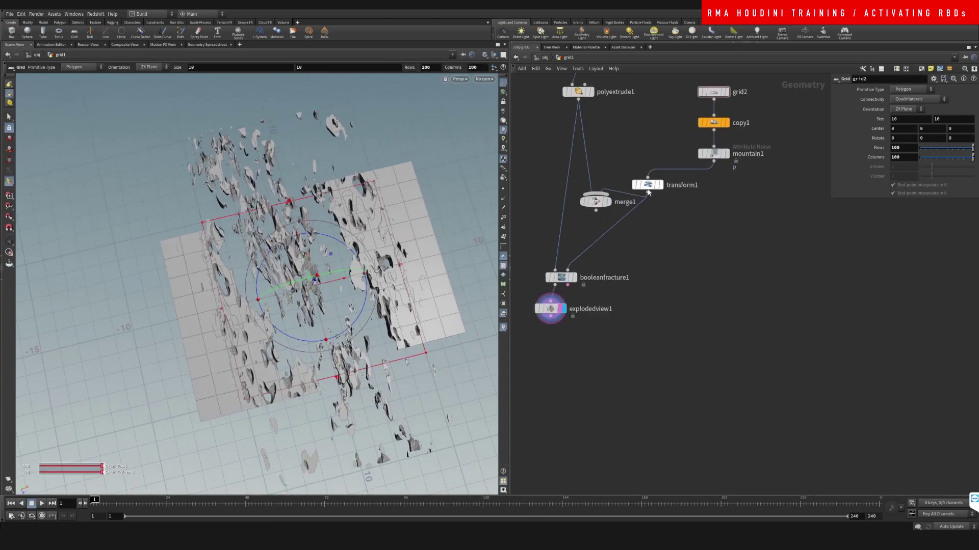
pyautogui.moveTo(648, 192); pyautogui.dragTo(710, 199)
pyautogui.moveTo(551, 308); pyautogui.dragTo(574, 278, button='middle')
pyautogui.moveTo(574, 278); pyautogui.dragTo(524, 288)
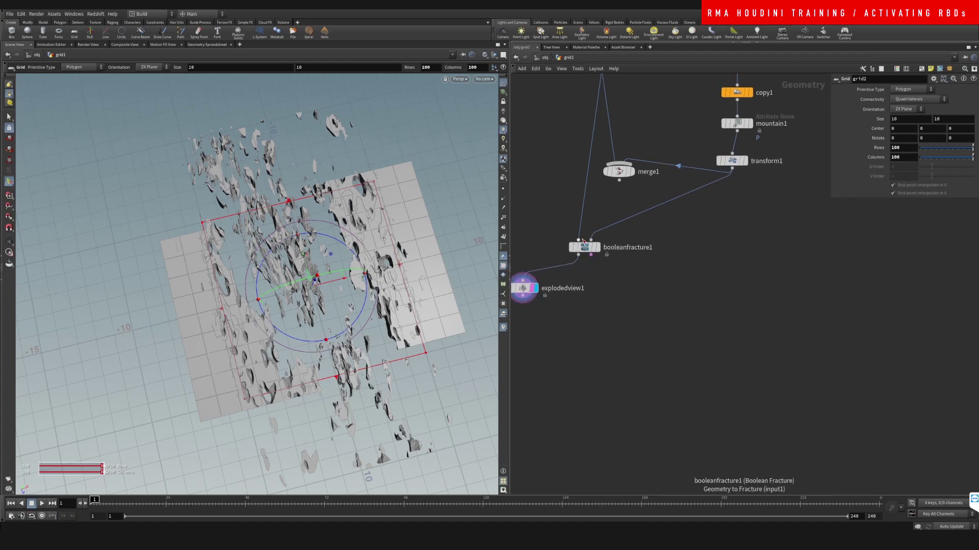
pyautogui.moveTo(583, 240); pyautogui.dragTo(598, 243)
# Step: Add assemble1 below booleanfracture1 and display its output
pyautogui.press('Tab')
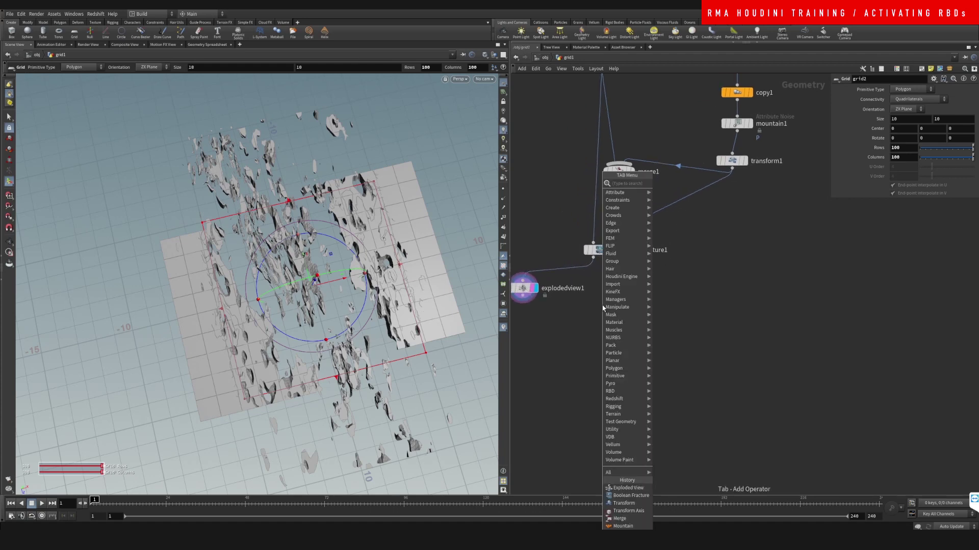
pyautogui.write('assemble')
pyautogui.press('Return')
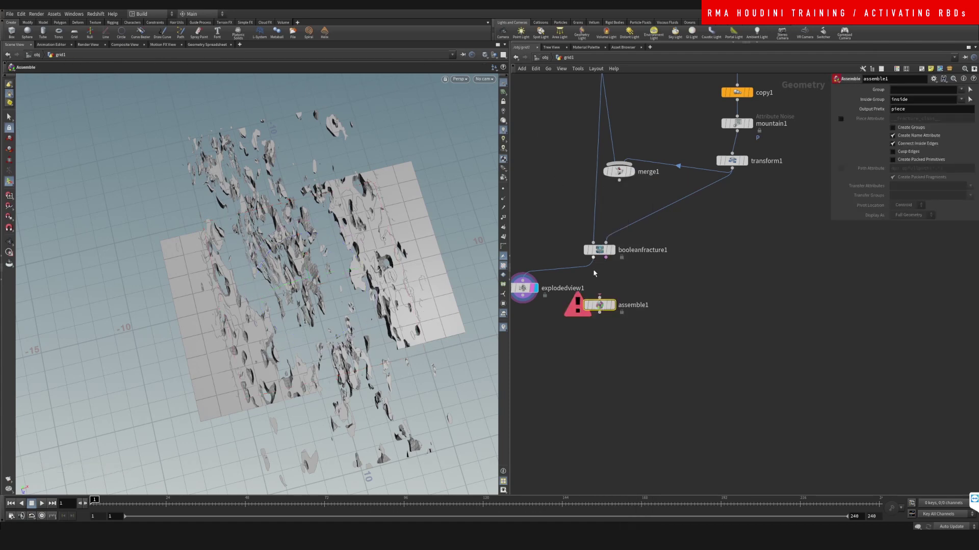
pyautogui.moveTo(593, 257); pyautogui.dragTo(594, 347)
pyautogui.click(612, 305)
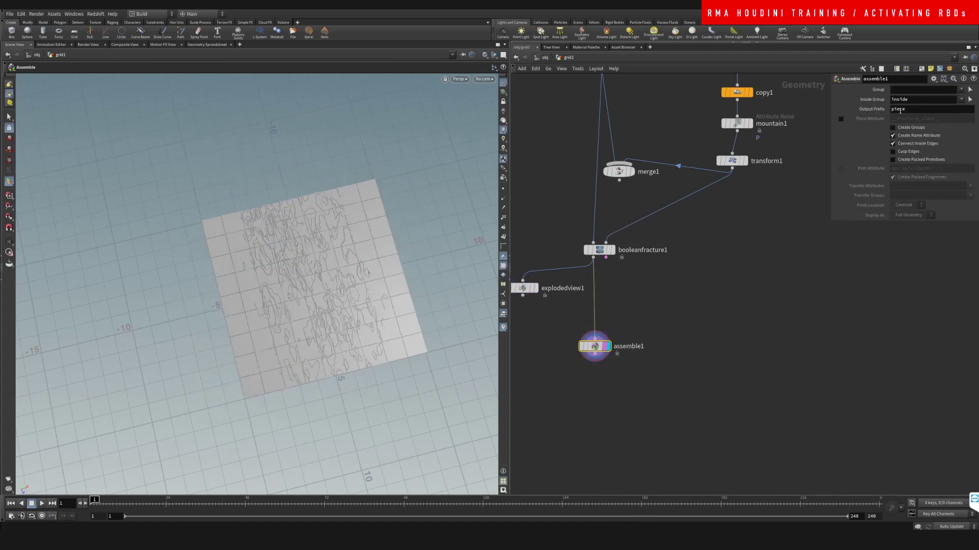
# Step: Turn on Create Packed Primitives so the fractured pieces become packed pieces
pyautogui.click(913, 162)
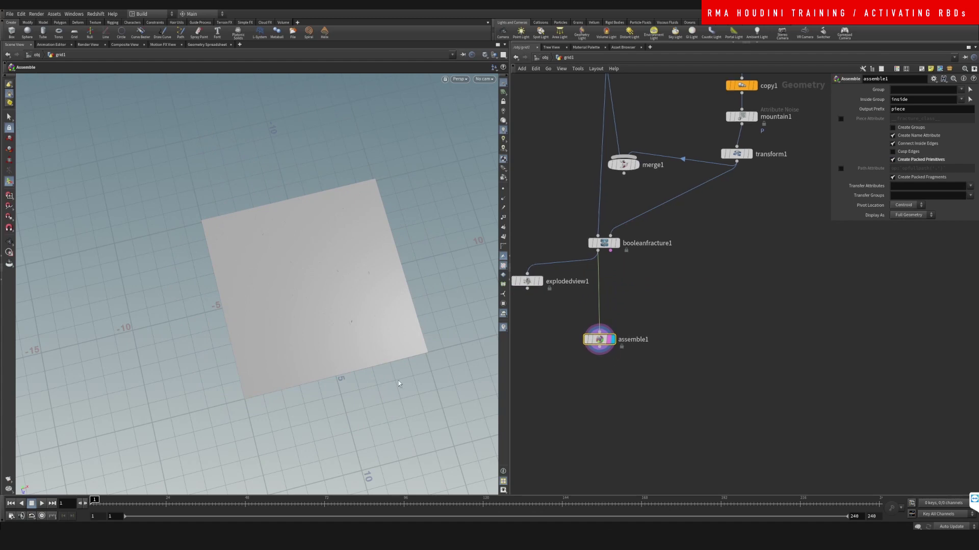
pyautogui.press('Escape')
pyautogui.moveTo(350, 312)
pyautogui.mouseDown()
pyautogui.moveTo(322, 234)
pyautogui.moveTo(342, 298)
pyautogui.mouseUp()
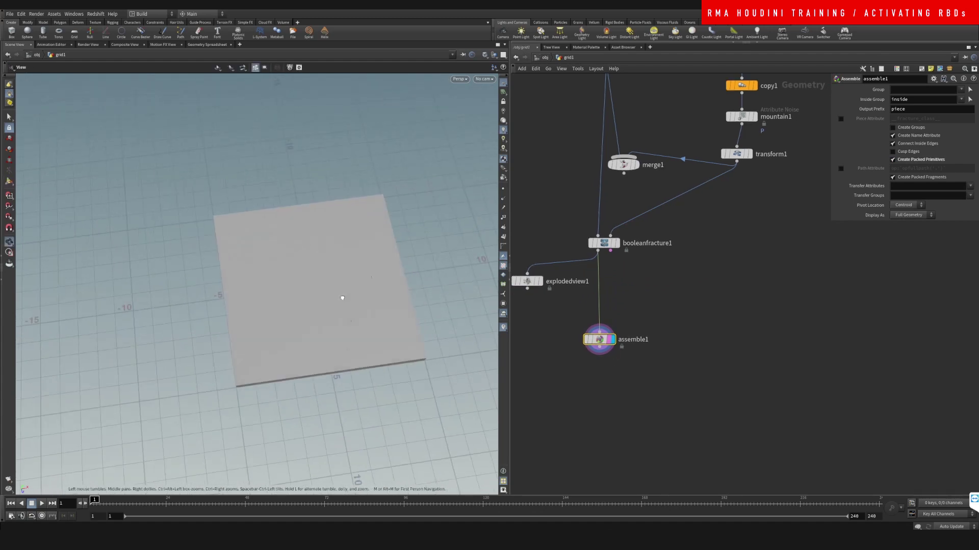
pyautogui.press('Return')
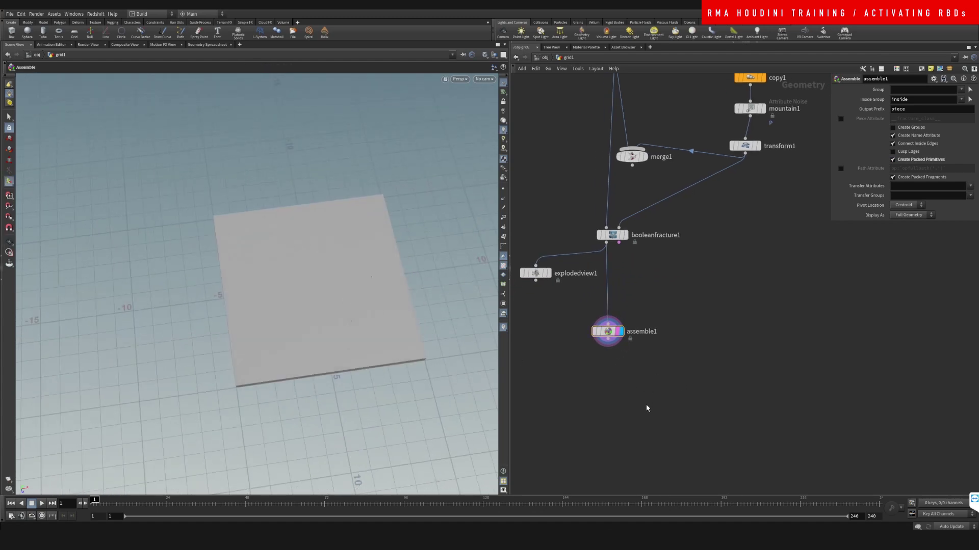
pyautogui.press('Tab')
# Step: Add an Attribute Wrangle node below assemble1 and wire assemble1 into it
pyautogui.write('w')
pyautogui.press('BackSpace')
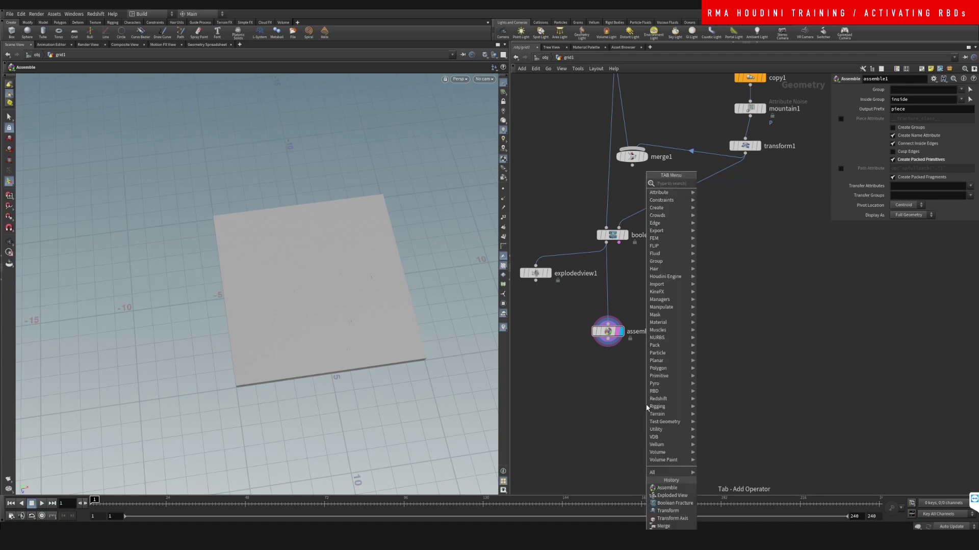
pyautogui.write('wrangle')
pyautogui.press('Return')
pyautogui.click(646, 405)
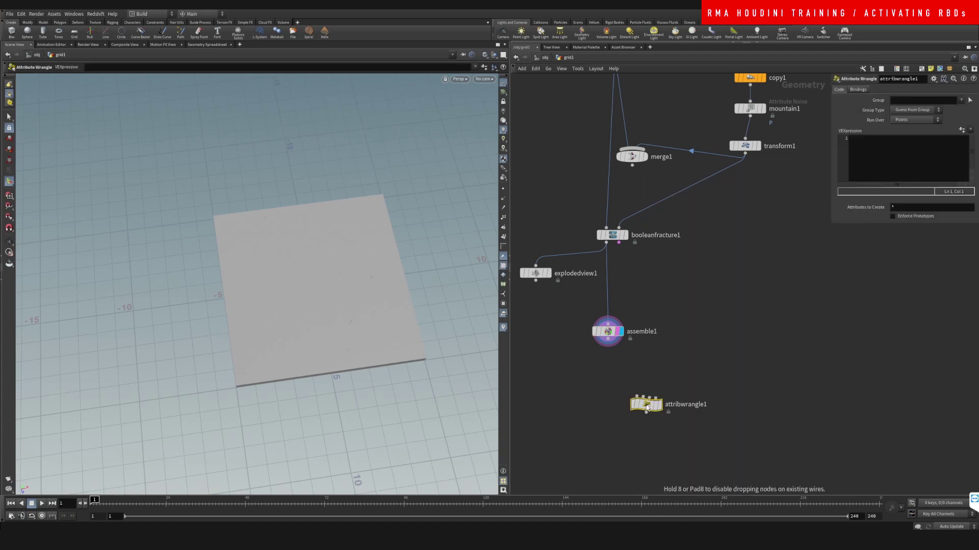
pyautogui.click(607, 346)
pyautogui.moveTo(630, 391); pyautogui.dragTo(597, 374)
# Step: Enter i@active = 0; in the wrangle's VEXpression to make all packed pieces inactive
pyautogui.click(883, 142)
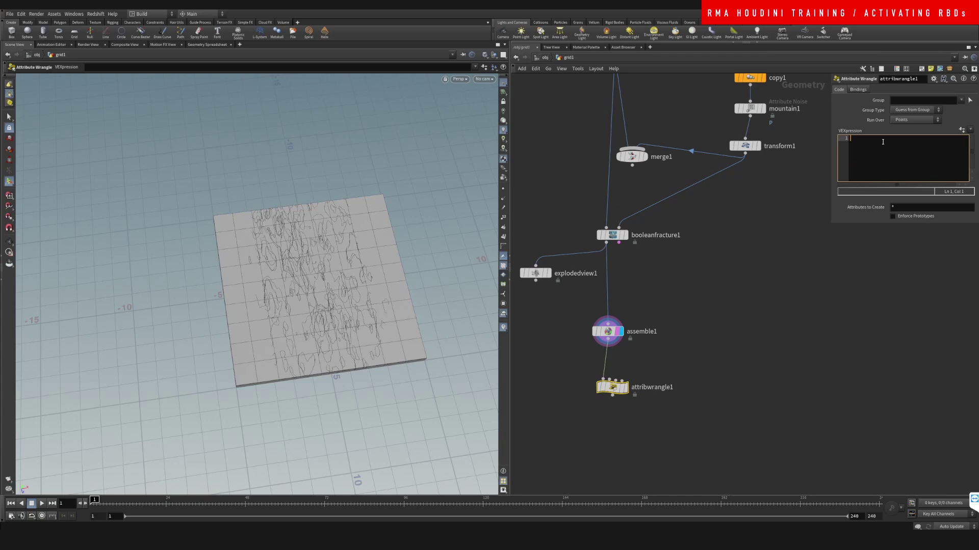
pyautogui.write('i@active = 0;')
pyautogui.moveTo(646, 364); pyautogui.dragTo(646, 307, button='middle')
pyautogui.moveTo(619, 337); pyautogui.dragTo(619, 318)
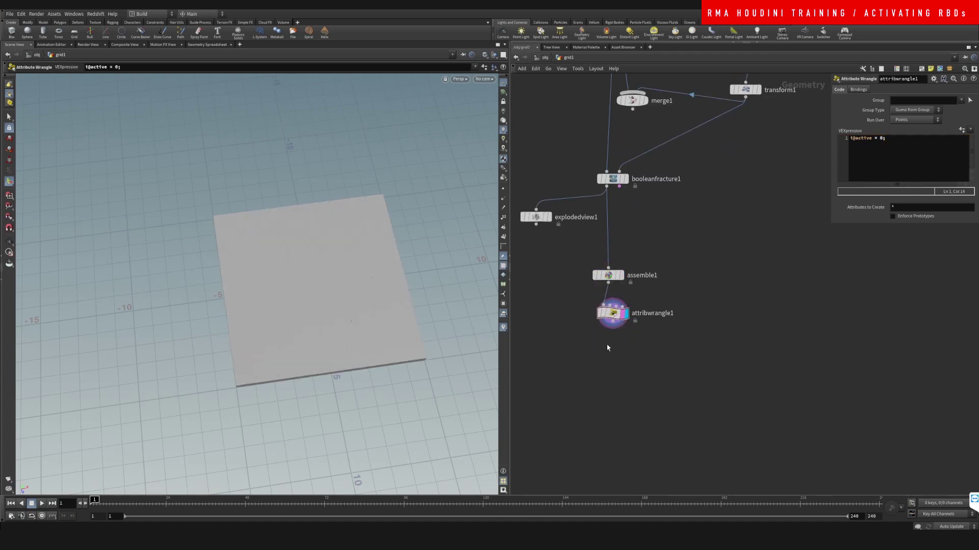
pyautogui.press('Tab')
# Step: Add a Group Create node, group1, under attribwrangle1 and display it
pyautogui.write('attrib')
pyautogui.press('Return')
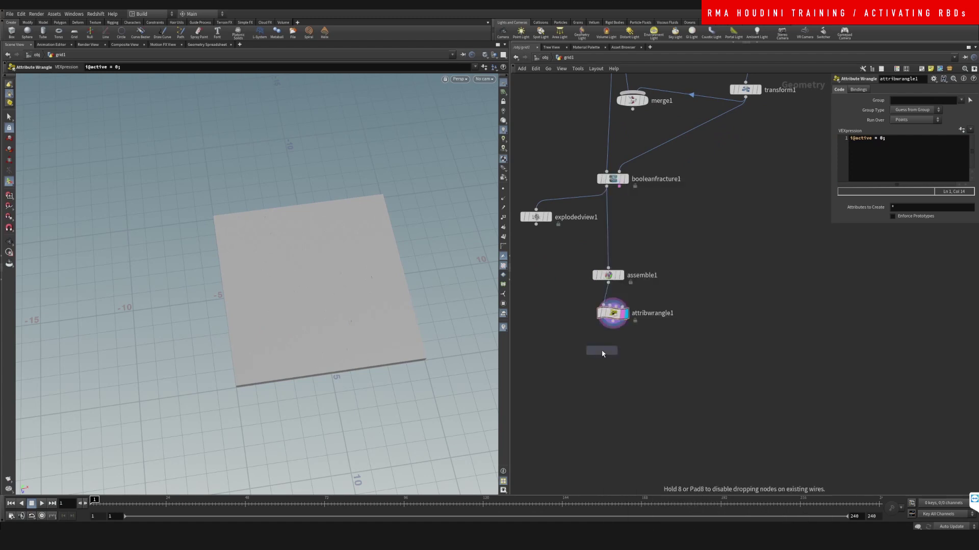
pyautogui.click(623, 352)
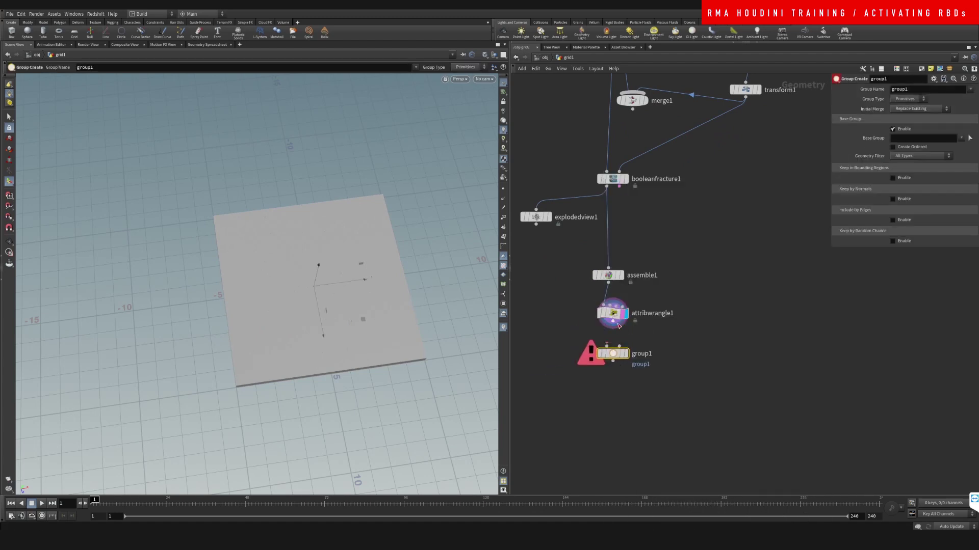
pyautogui.click(625, 353)
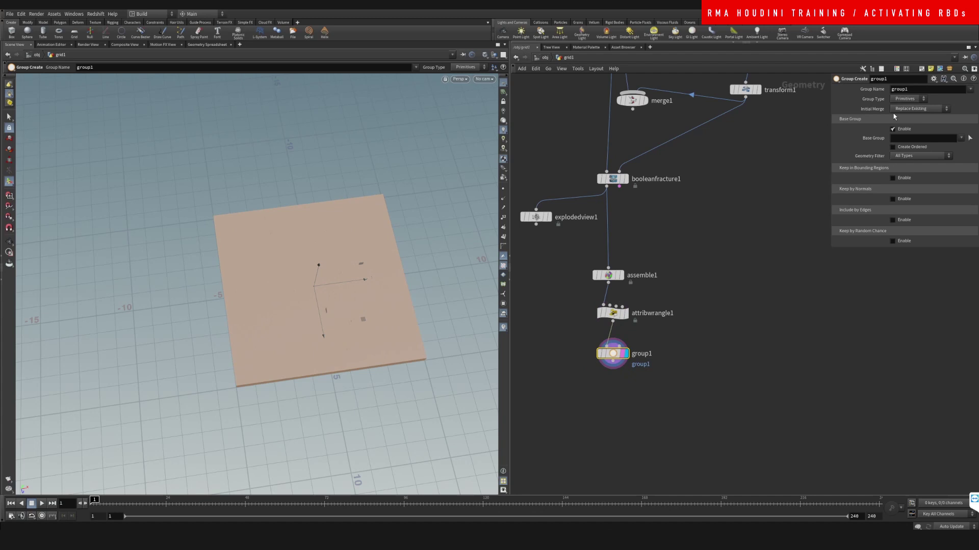
# Step: Set group1 to a Points group that keeps points inside a bounding box
pyautogui.click(907, 98)
pyautogui.click(905, 108)
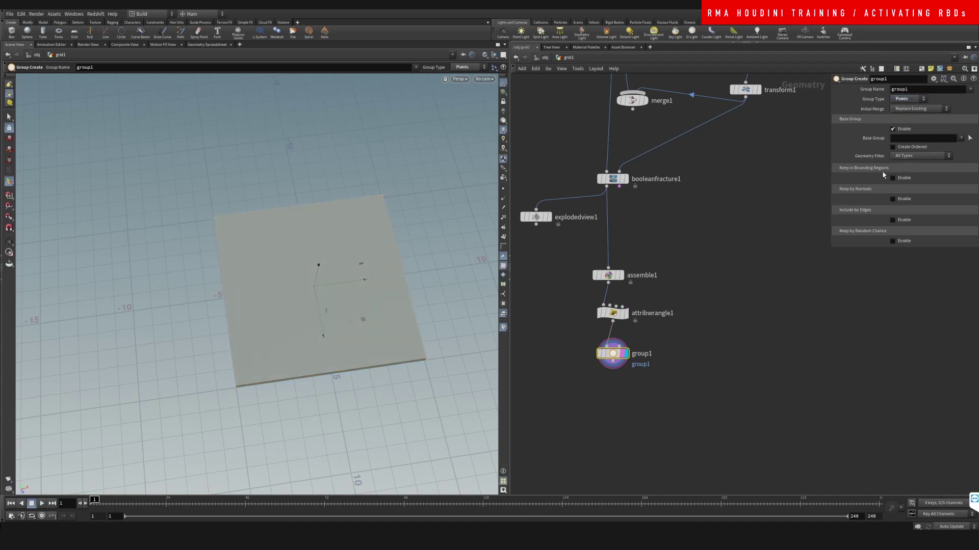
pyautogui.click(892, 178)
pyautogui.click(914, 187)
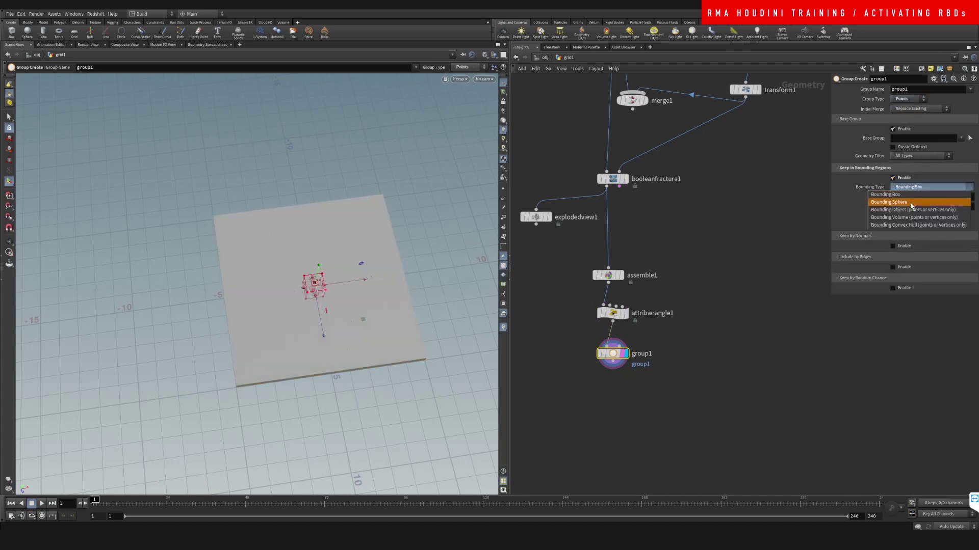
pyautogui.click(913, 196)
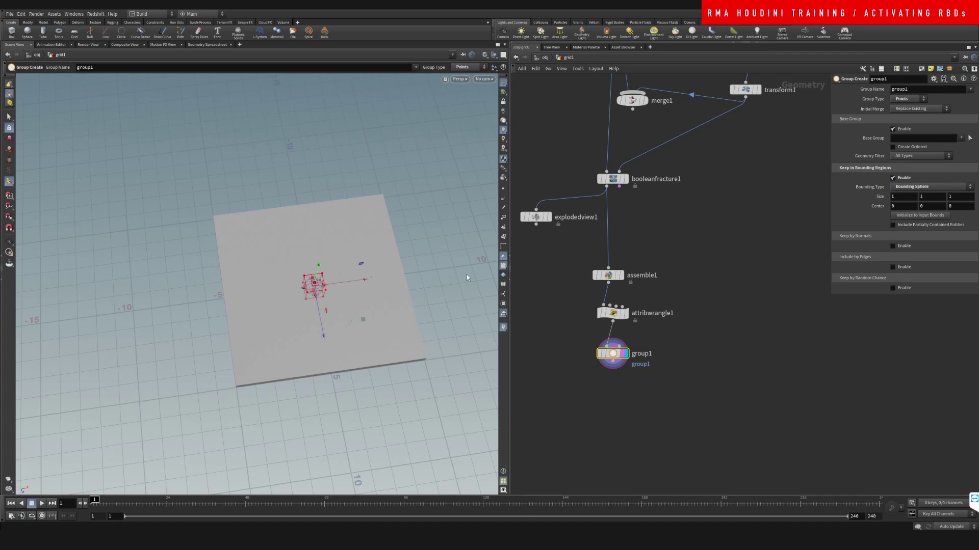
pyautogui.click(912, 186)
pyautogui.click(913, 186)
# Step: Size the bounding box at the slab's front edge and keyframe its Size and Center
pyautogui.moveTo(326, 338); pyautogui.dragTo(345, 434)
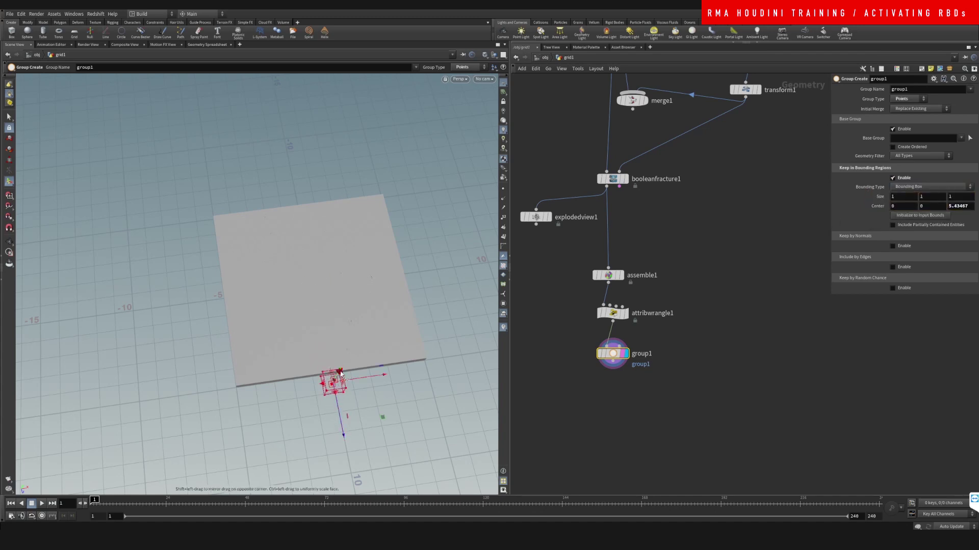
pyautogui.keyDown('alt'); pyautogui.moveTo(340, 375); pyautogui.dragTo(321, 301); pyautogui.keyUp('alt')
pyautogui.moveTo(334, 360); pyautogui.dragTo(334, 345)
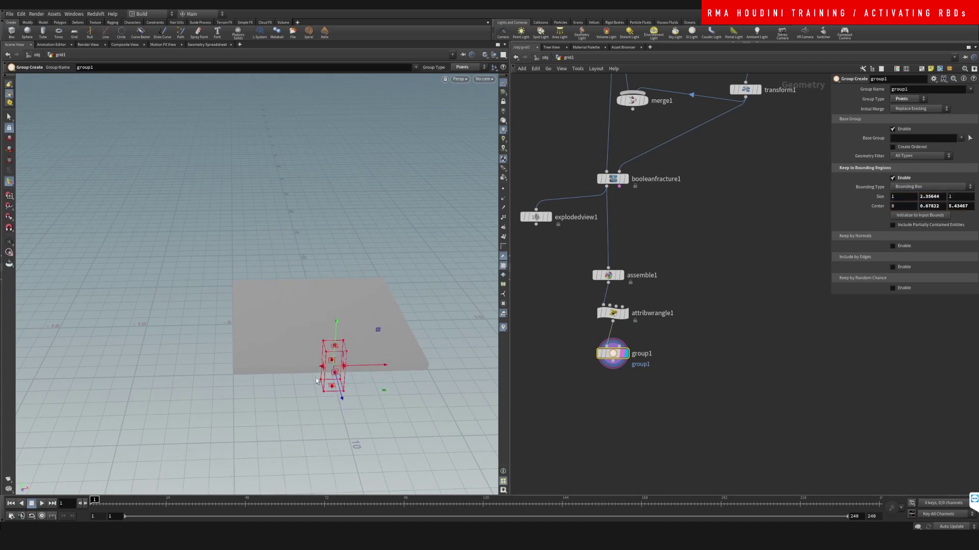
pyautogui.moveTo(317, 381); pyautogui.dragTo(357, 395)
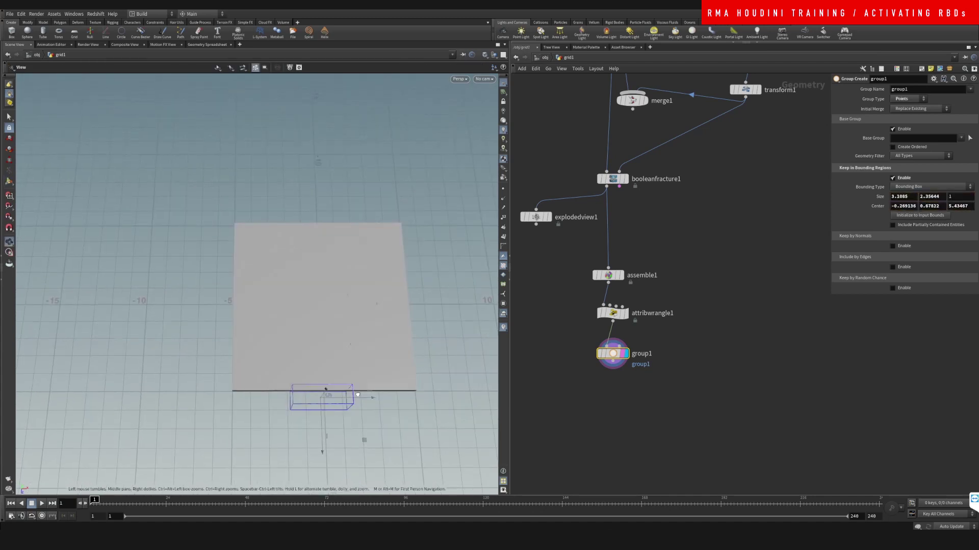
pyautogui.press('Return')
pyautogui.keyDown('alt'); pyautogui.click(880, 196); pyautogui.keyUp('alt')
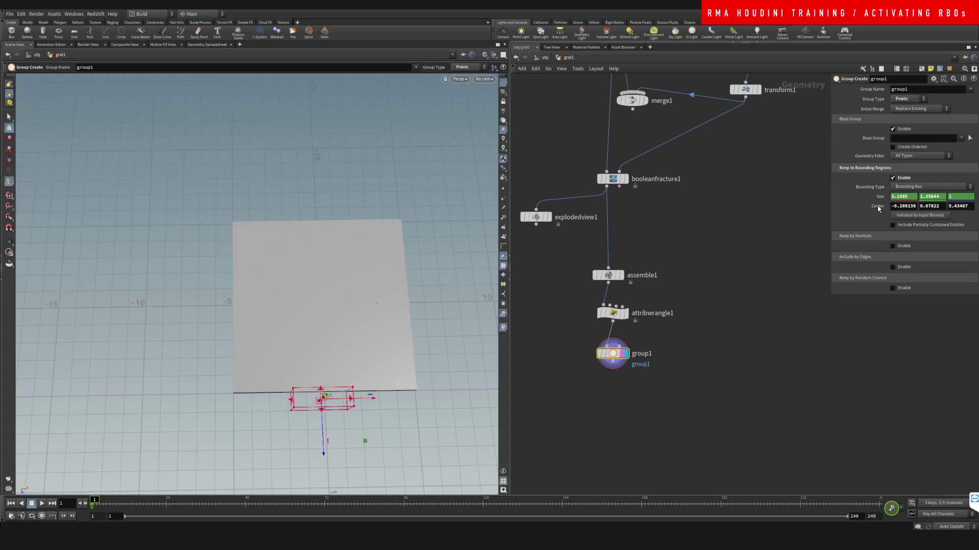
pyautogui.keyDown('alt'); pyautogui.click(878, 206); pyautogui.keyUp('alt')
# Step: At frame 39, stretch the box to enclose the whole slab and key Size and Center
pyautogui.moveTo(95, 500); pyautogui.dragTo(215, 500)
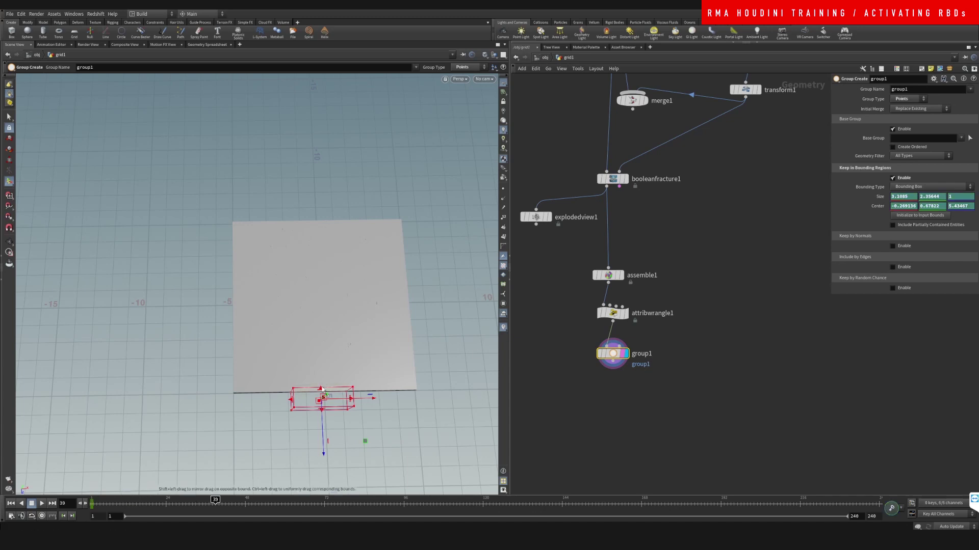
pyautogui.moveTo(321, 388); pyautogui.dragTo(314, 182)
pyautogui.press('Escape')
pyautogui.moveTo(316, 275)
pyautogui.mouseDown()
pyautogui.moveTo(321, 234)
pyautogui.moveTo(317, 278)
pyautogui.mouseUp()
pyautogui.press('Return')
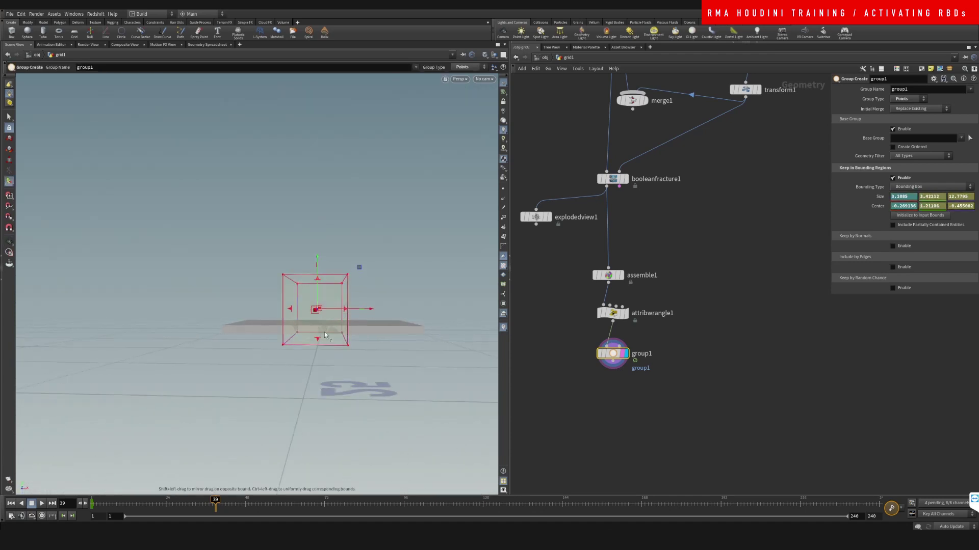
pyautogui.moveTo(326, 335); pyautogui.dragTo(344, 375)
pyautogui.press('Escape')
pyautogui.press('Return')
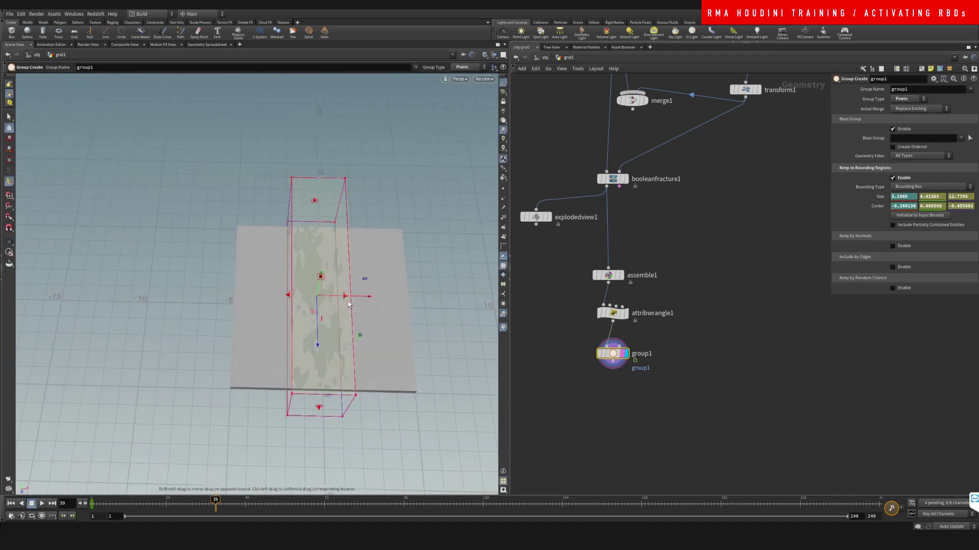
pyautogui.moveTo(348, 304); pyautogui.dragTo(353, 301)
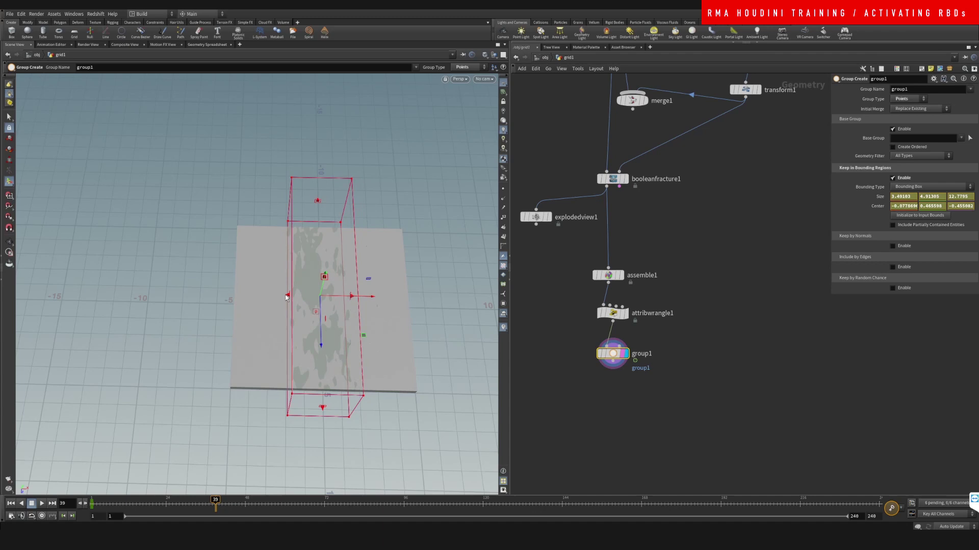
pyautogui.moveTo(286, 295)
pyautogui.mouseDown()
pyautogui.moveTo(271, 295)
pyautogui.moveTo(301, 294)
pyautogui.mouseUp()
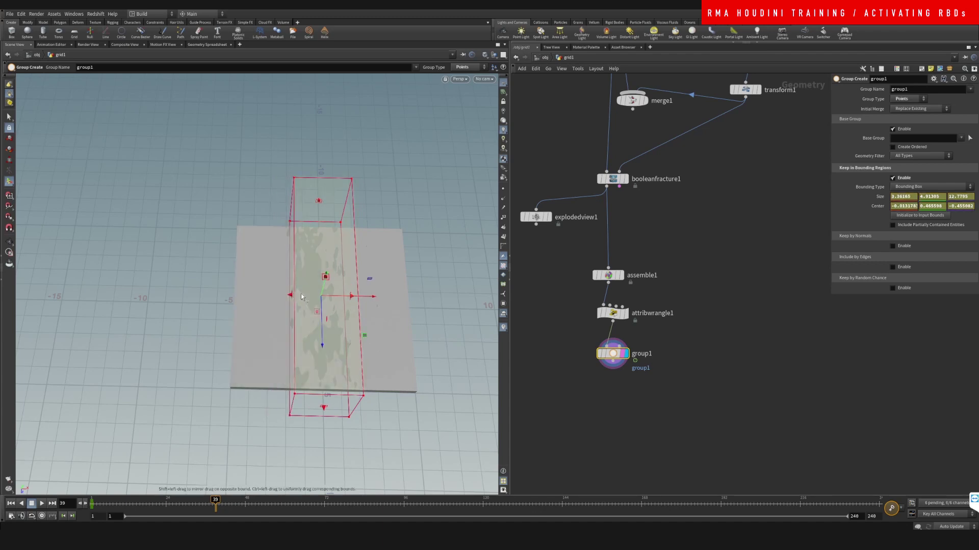
pyautogui.press('k')
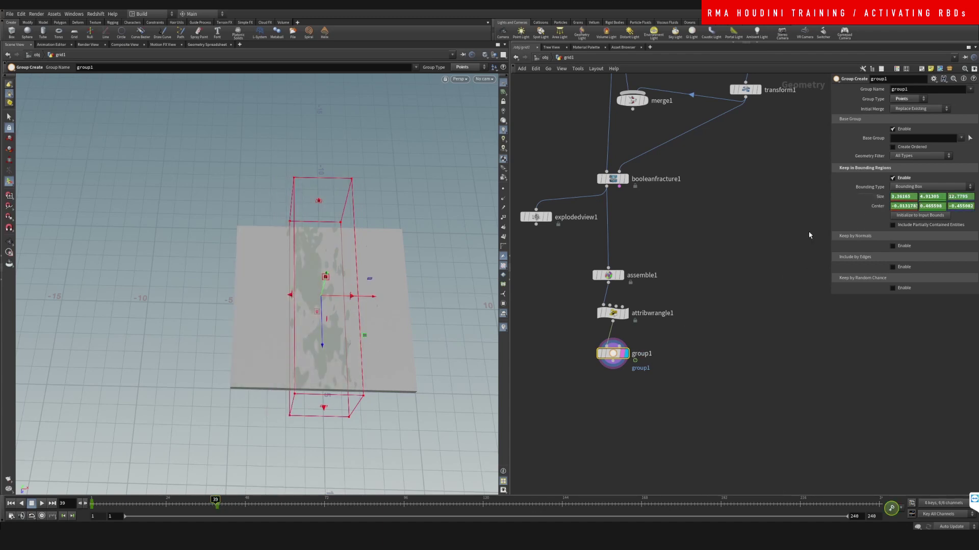
# Step: Rewind to frame 1 and early frames to check the box's growth animation
pyautogui.press('Escape')
pyautogui.moveTo(299, 343); pyautogui.dragTo(422, 268)
pyautogui.press('Return')
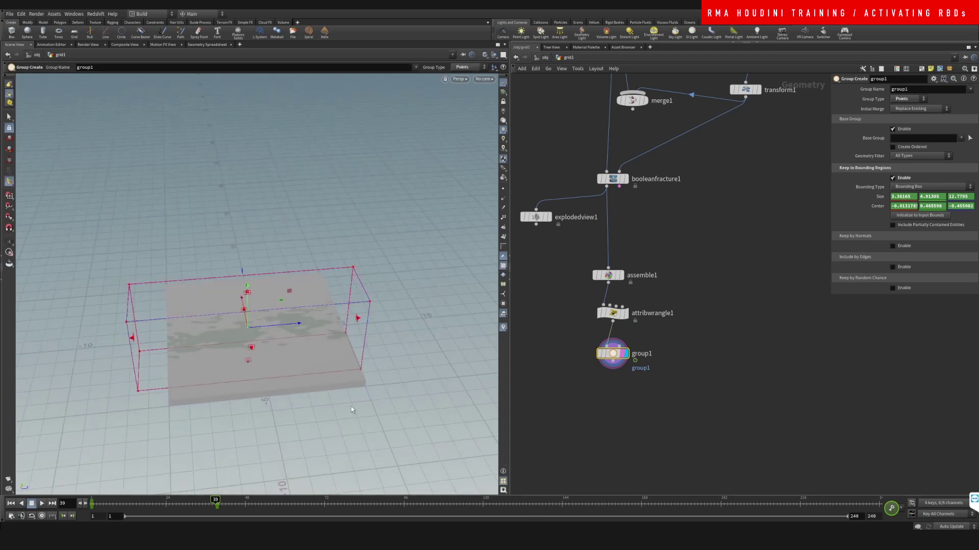
pyautogui.moveTo(286, 332); pyautogui.dragTo(273, 437)
pyautogui.moveTo(217, 503); pyautogui.dragTo(99, 502)
pyautogui.click(595, 409)
# Step: Add a Delete node wired from group1 with group1 as its Group
pyautogui.press('Tab')
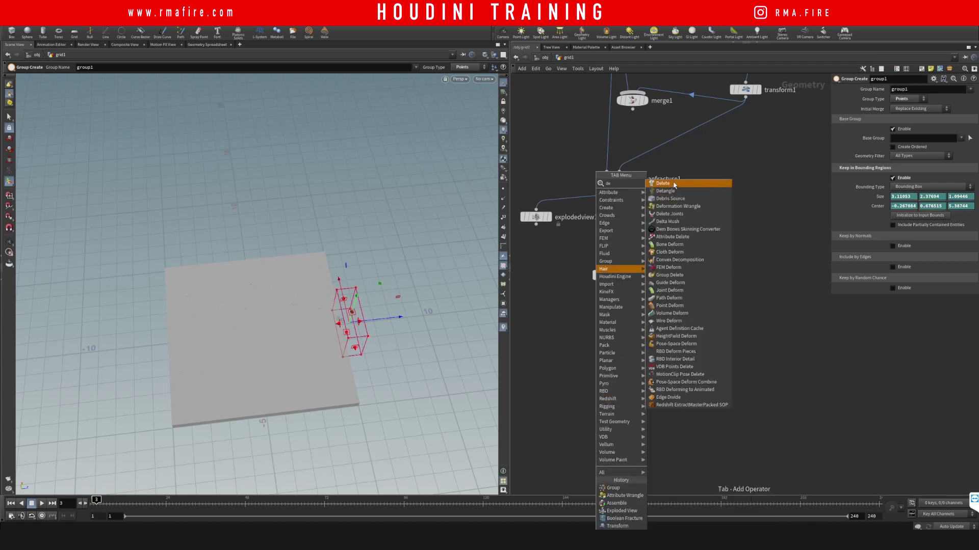
pyautogui.click(678, 183)
pyautogui.click(547, 374)
pyautogui.moveTo(613, 362); pyautogui.dragTo(547, 366)
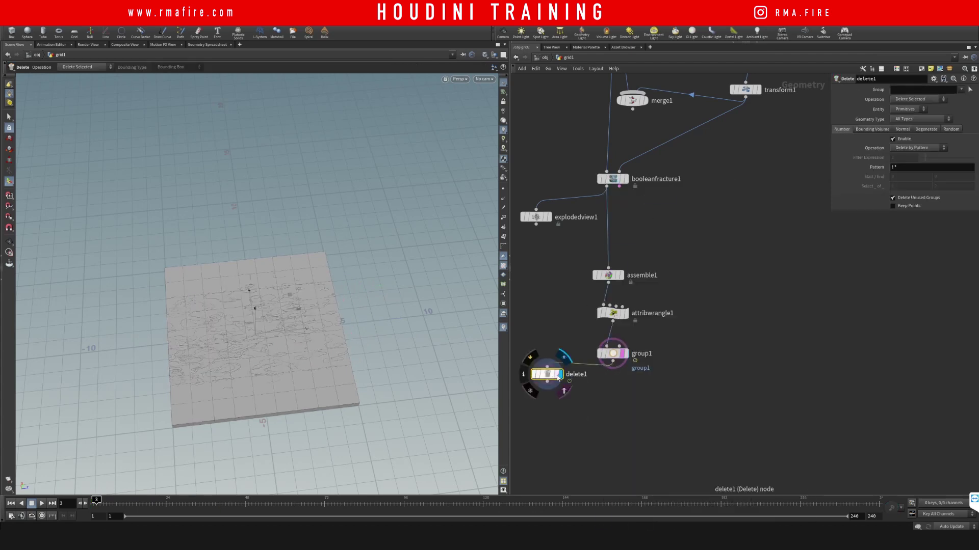
pyautogui.click(960, 90)
pyautogui.click(950, 102)
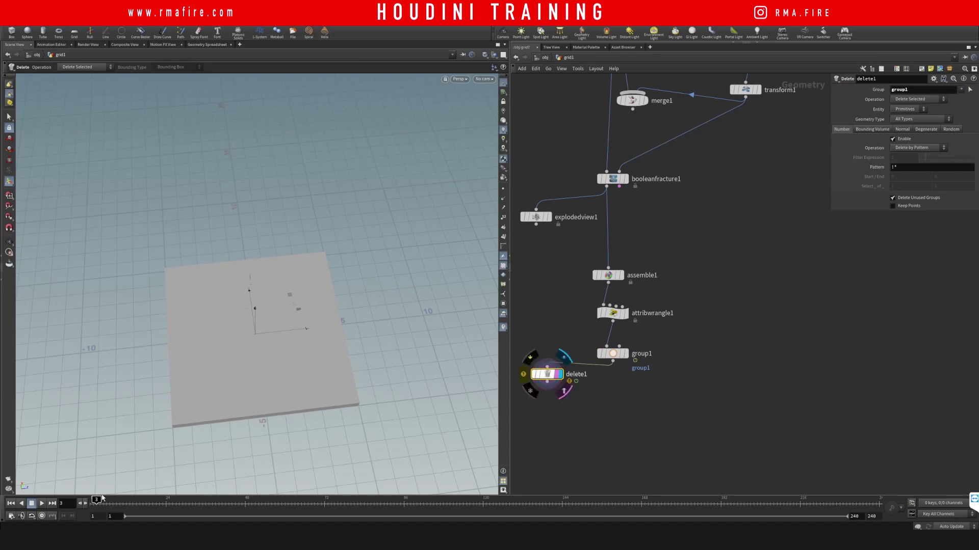
# Step: Set delete1's Entity to Points and scrub frames 39 to 20 to watch pieces vanish
pyautogui.moveTo(102, 498); pyautogui.dragTo(215, 498)
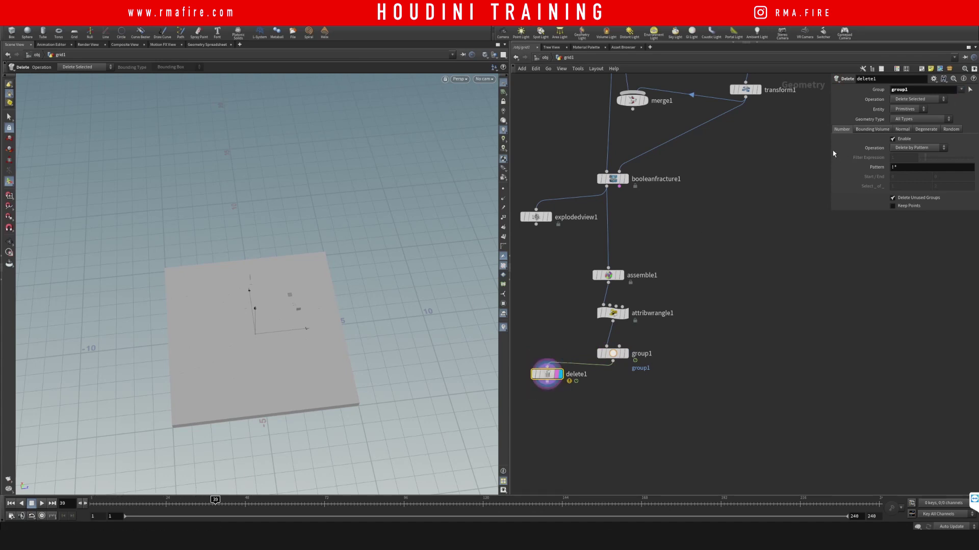
pyautogui.click(907, 109)
pyautogui.click(903, 117)
pyautogui.click(907, 109)
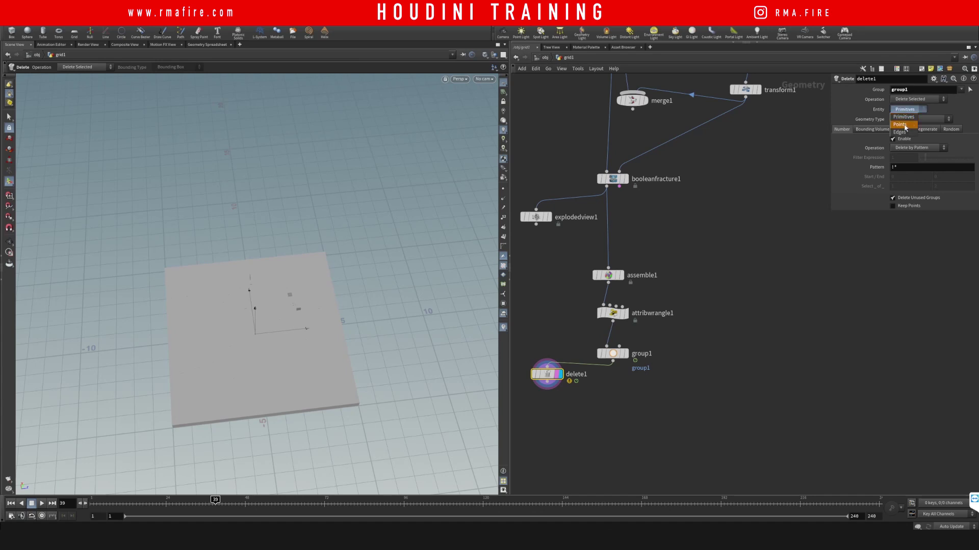
pyautogui.click(900, 124)
pyautogui.moveTo(215, 498); pyautogui.dragTo(94, 500)
# Step: Display the transform1 mountain terrain and view it from a low side angle
pyautogui.moveTo(661, 250); pyautogui.dragTo(597, 420, button='middle')
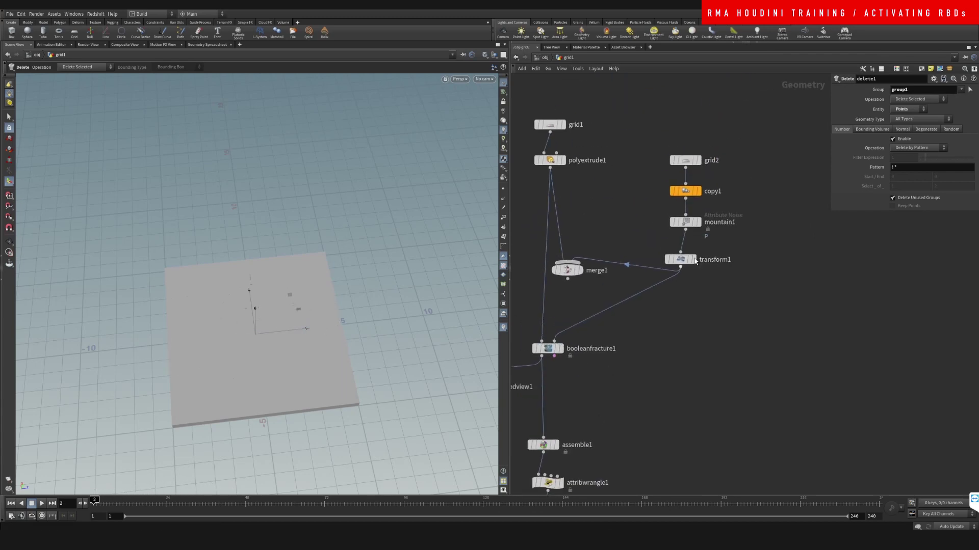
pyautogui.click(691, 260)
pyautogui.moveTo(301, 311)
pyautogui.mouseDown()
pyautogui.moveTo(268, 236)
pyautogui.moveTo(297, 326)
pyautogui.mouseUp()
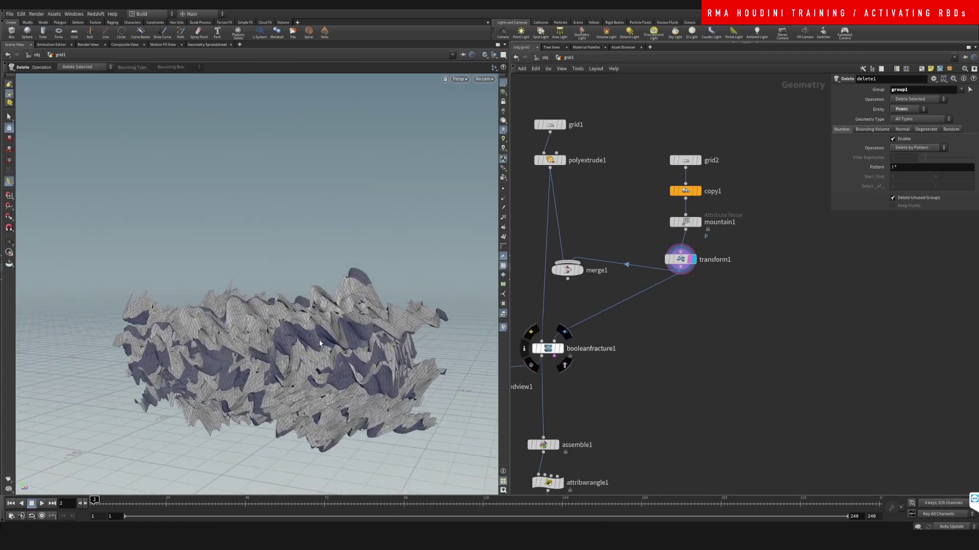
pyautogui.press('Escape')
pyautogui.moveTo(301, 320); pyautogui.dragTo(316, 316)
pyautogui.press('Return')
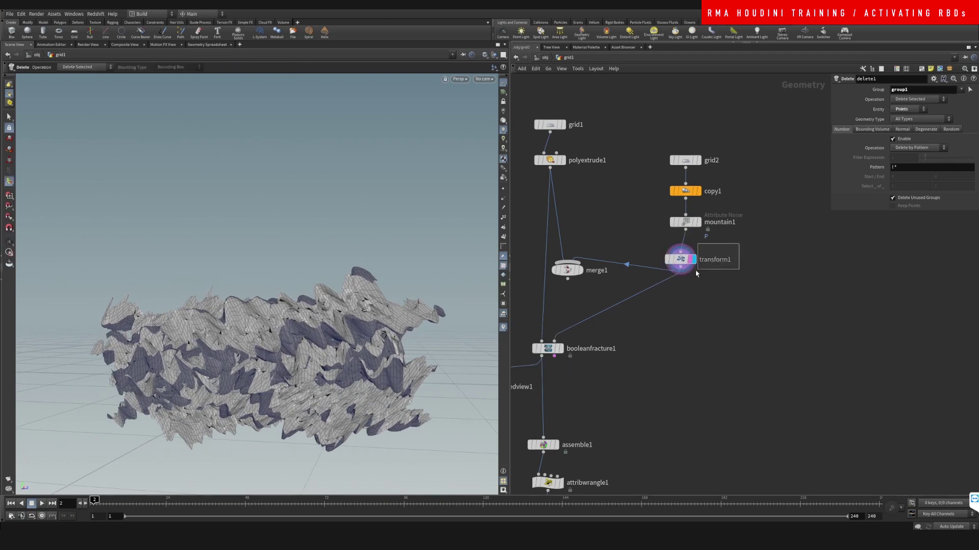
# Step: Lower transform1's terrain to about -0.69 in Y, scale it taller, and display merge1
pyautogui.click(681, 259)
pyautogui.moveTo(264, 326); pyautogui.dragTo(236, 371)
pyautogui.press('e')
pyautogui.press('Escape')
pyautogui.press('Return')
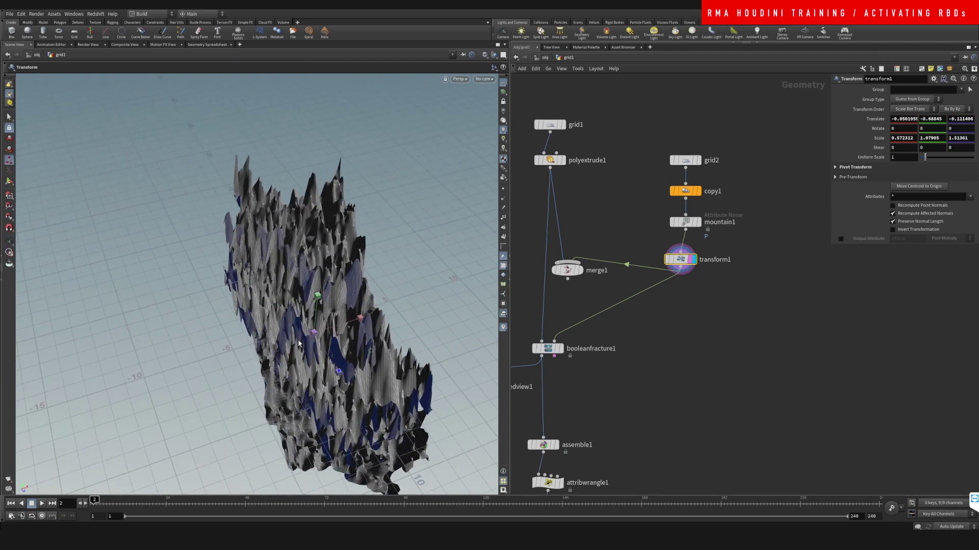
pyautogui.click(581, 270)
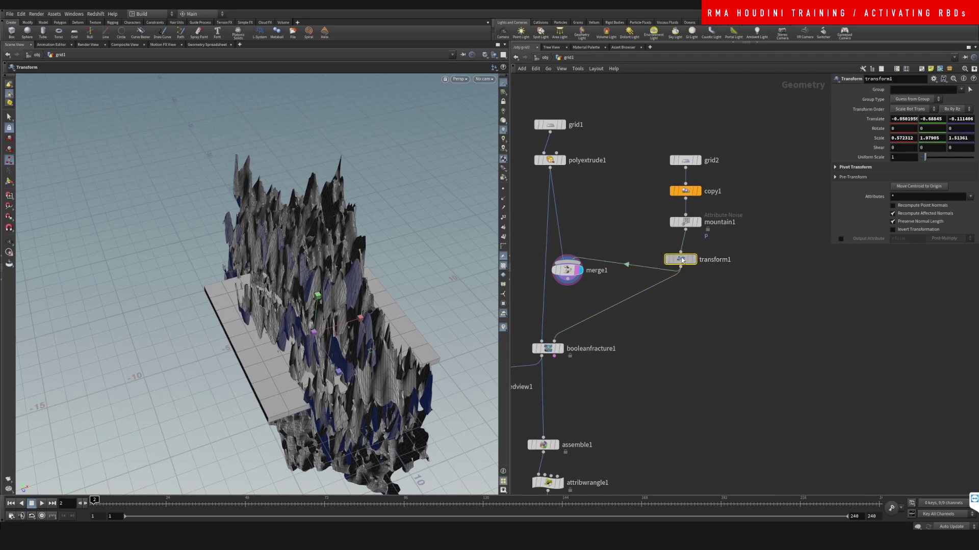
# Step: Duplicate the terrain transform as transform2, rotate it about 72° in Z, and shift it
pyautogui.keyDown('alt'); pyautogui.moveTo(669, 258); pyautogui.dragTo(734, 258); pyautogui.keyUp('alt')
pyautogui.press('r')
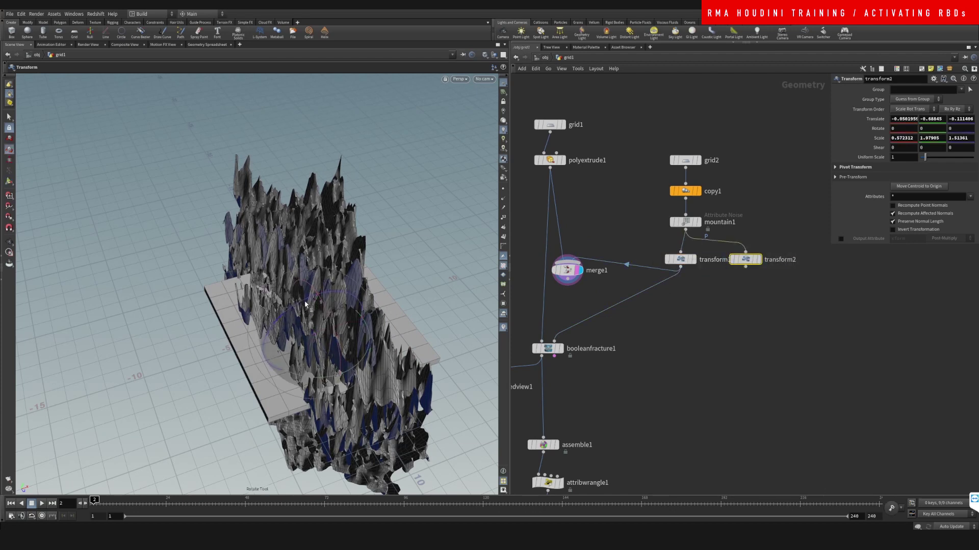
pyautogui.moveTo(305, 304); pyautogui.dragTo(225, 347)
pyautogui.press('w')
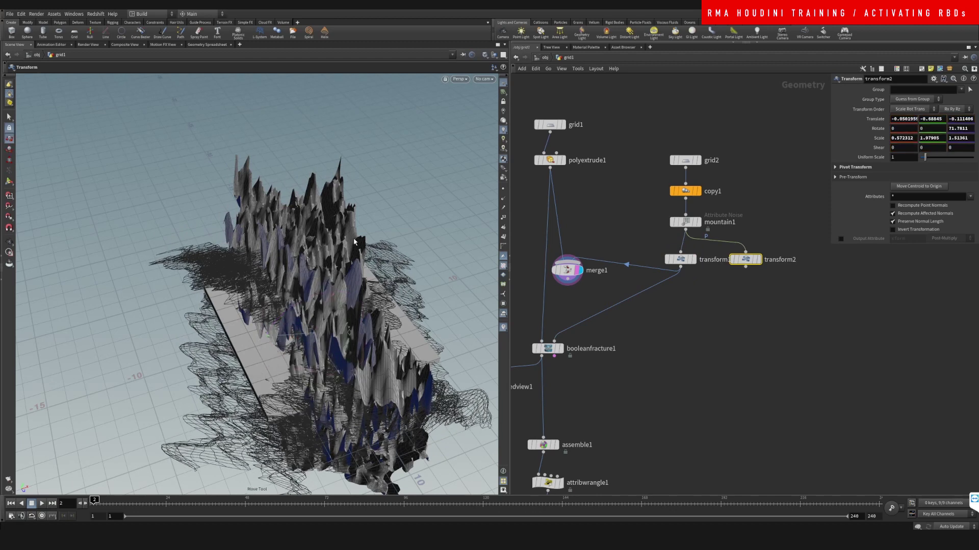
pyautogui.moveTo(355, 242); pyautogui.dragTo(353, 223)
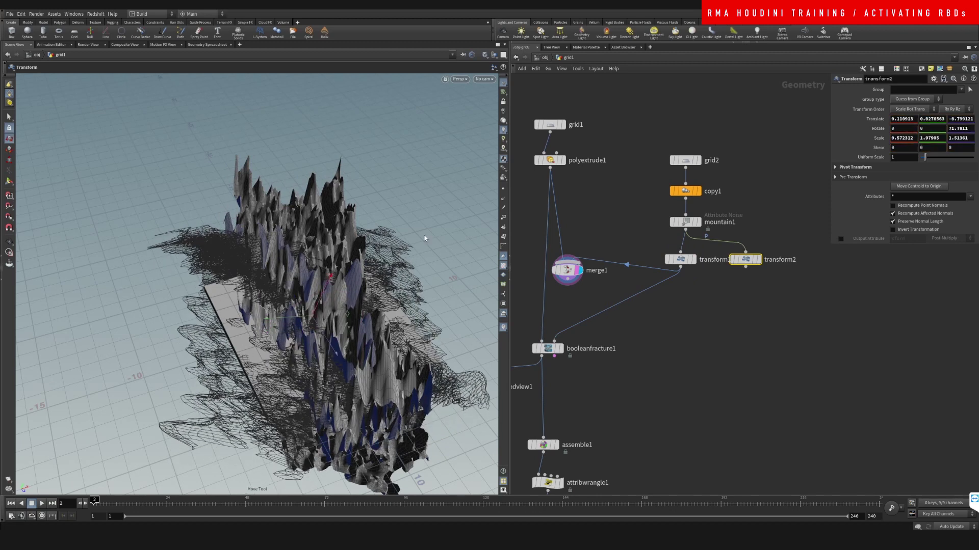
# Step: Add a Merge node, merge2, to the network
pyautogui.press('Tab')
pyautogui.write('merge')
pyautogui.press('Return')
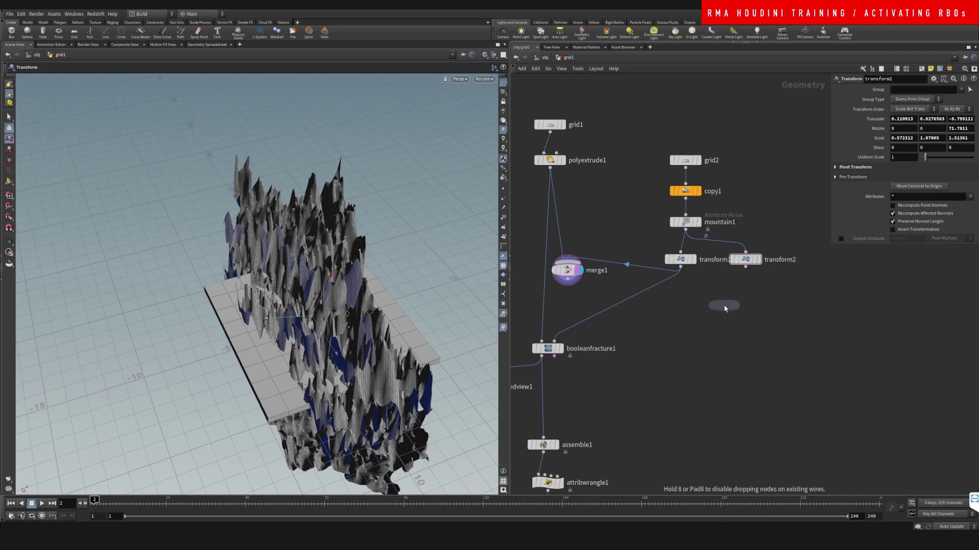
# Step: Place merge2, wire transform2 into it, and feed merge2 into booleanfracture1
pyautogui.click(643, 301)
pyautogui.moveTo(643, 301); pyautogui.dragTo(693, 321)
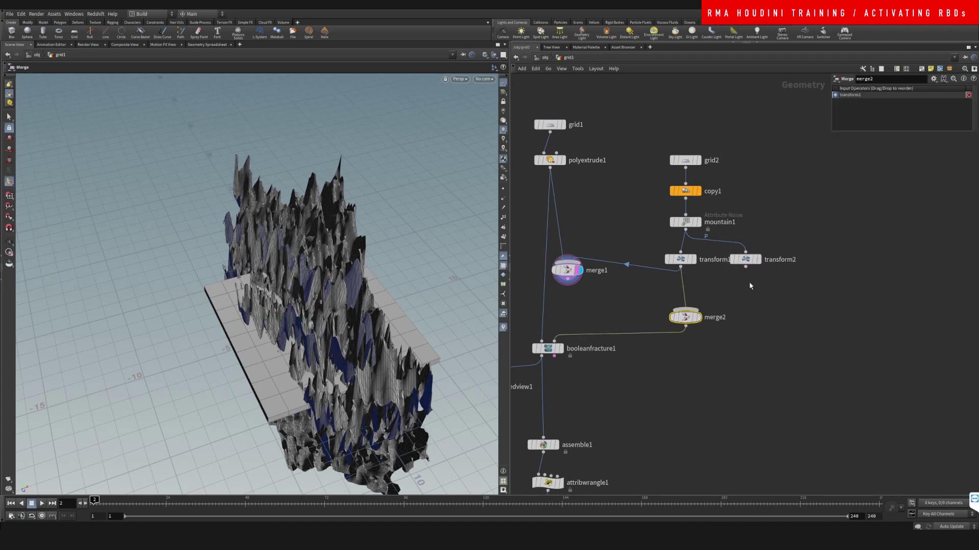
pyautogui.moveTo(745, 266); pyautogui.dragTo(554, 341)
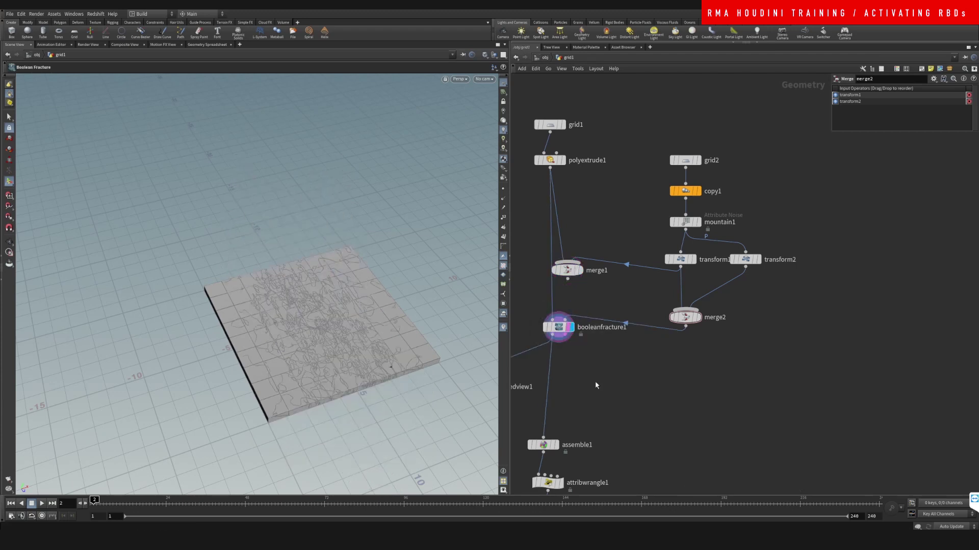
# Step: Display explodedview1 then delete1 and scrub the timeline to see the smaller fragments
pyautogui.moveTo(561, 387); pyautogui.dragTo(666, 339, button='middle')
pyautogui.click(589, 340)
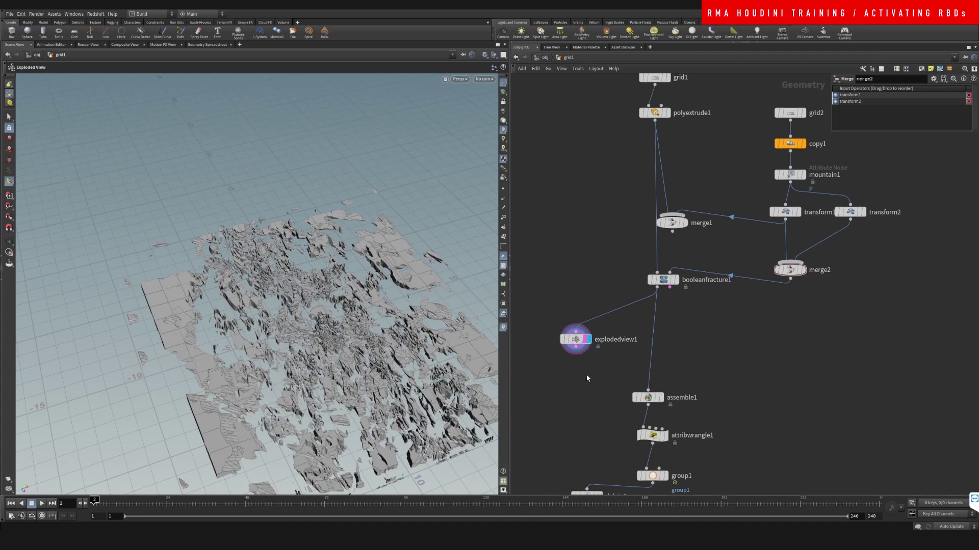
pyautogui.moveTo(688, 350); pyautogui.dragTo(704, 228, button='middle')
pyautogui.scroll(-1, 691, 322)
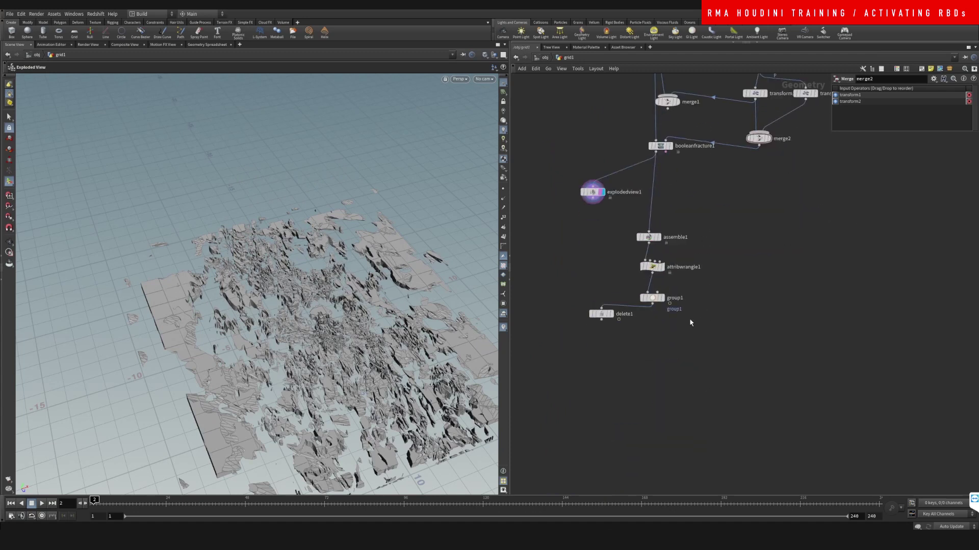
pyautogui.click(598, 316)
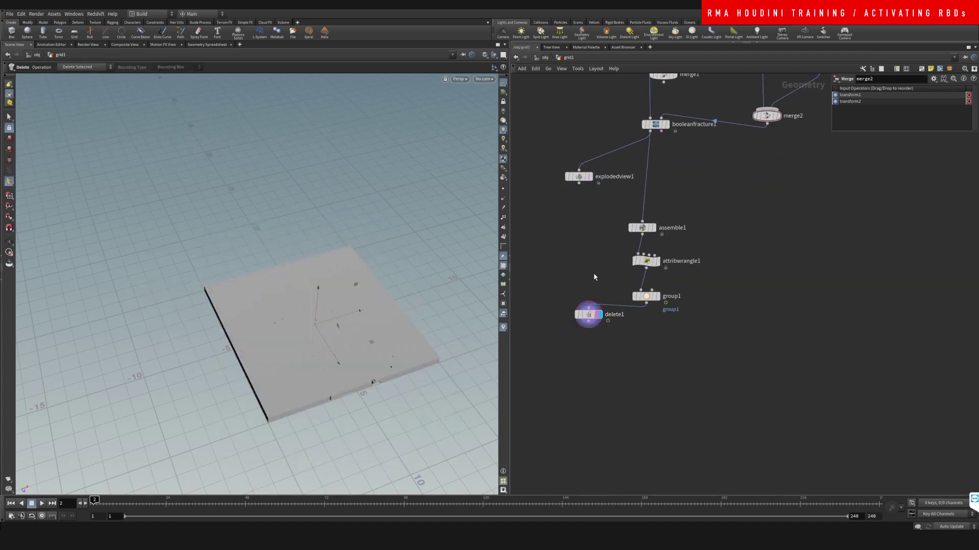
pyautogui.moveTo(94, 502)
pyautogui.mouseDown()
pyautogui.moveTo(184, 503)
pyautogui.moveTo(94, 503)
pyautogui.mouseUp()
pyautogui.moveTo(635, 360); pyautogui.dragTo(633, 337, button='middle')
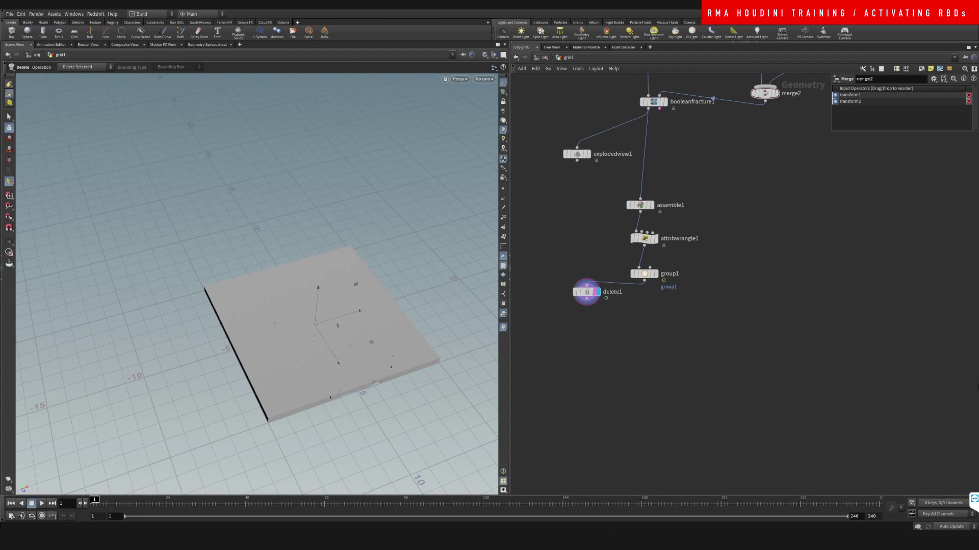
# Step: Add a new Attribute Wrangle node wired from group1
pyautogui.press('Tab')
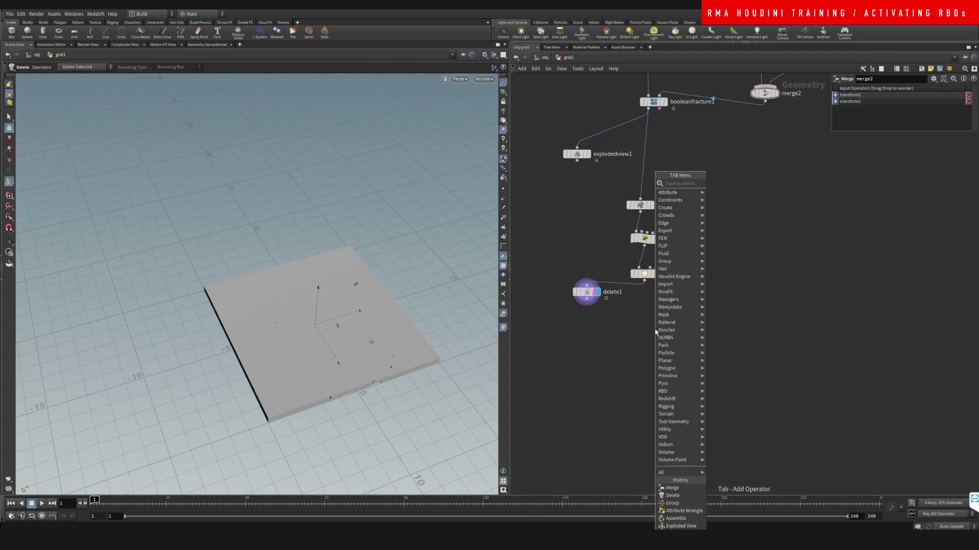
pyautogui.write('wrangle')
pyautogui.press('Return')
pyautogui.click(656, 329)
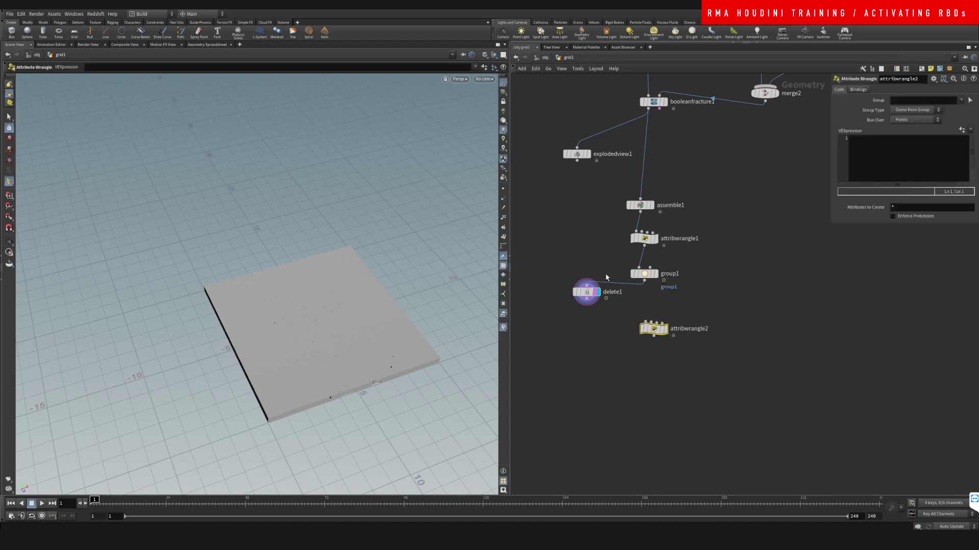
pyautogui.moveTo(644, 279); pyautogui.dragTo(653, 323)
# Step: Rename group1's group to activate
pyautogui.click(644, 274)
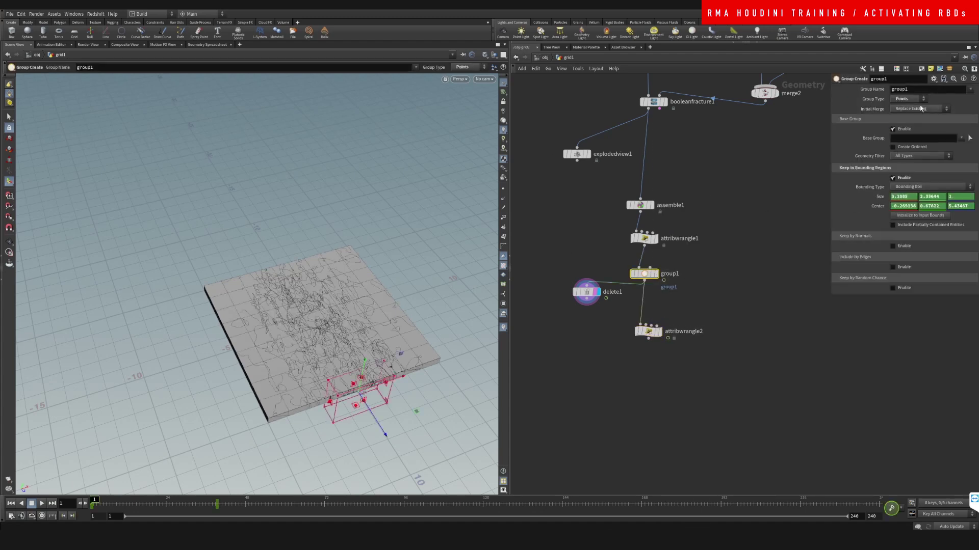
pyautogui.click(926, 89)
pyautogui.write('active')
pyautogui.press('Return')
pyautogui.click(648, 331)
pyautogui.click(874, 162)
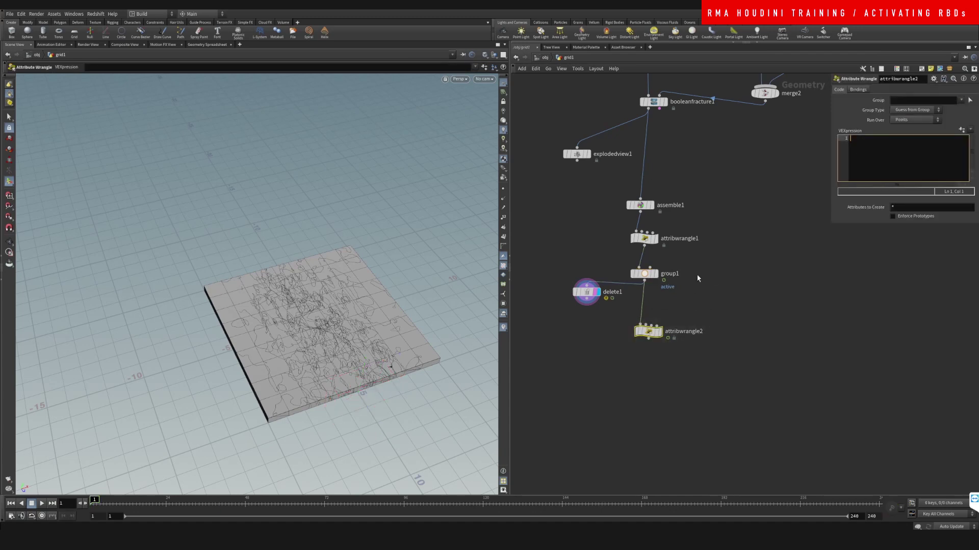
pyautogui.click(644, 273)
pyautogui.click(909, 91)
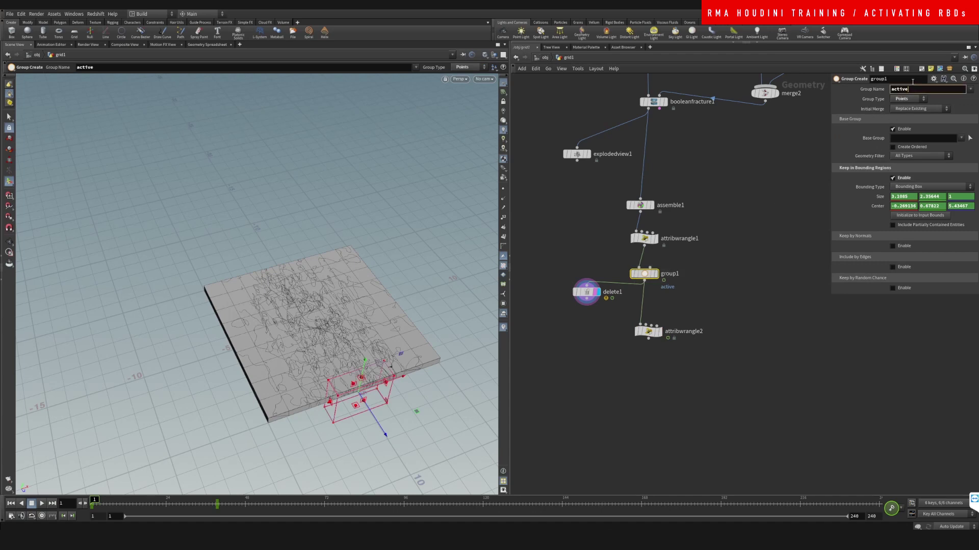
pyautogui.press('Return')
# Step: Write i@active = 1; in attribwrangle2, restrict it to the activate group, and display it
pyautogui.click(648, 331)
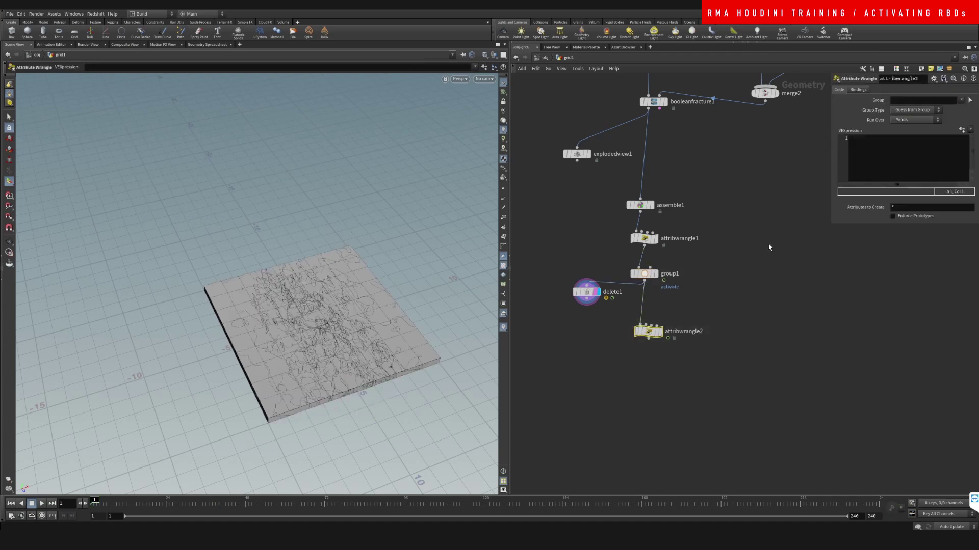
pyautogui.click(858, 149)
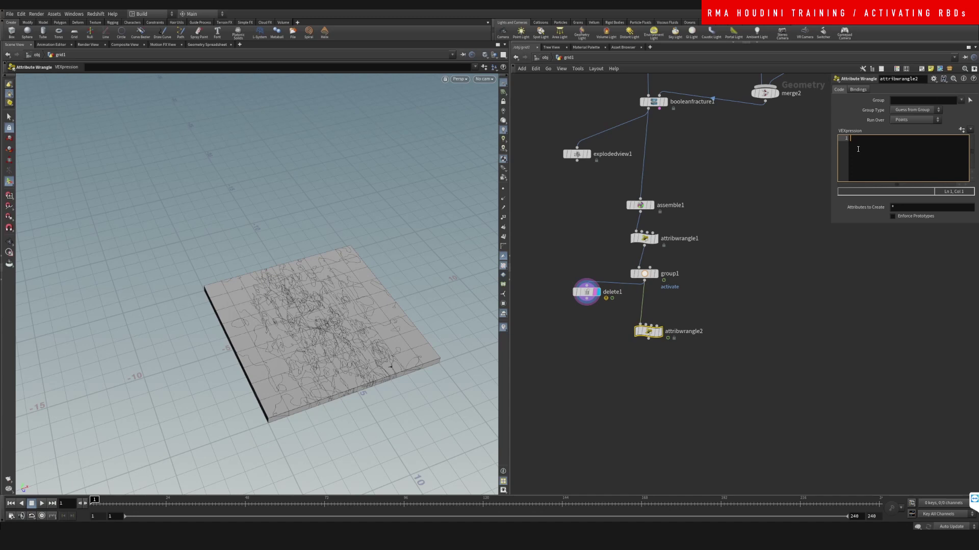
pyautogui.write('i@active = 1;')
pyautogui.click(962, 101)
pyautogui.click(952, 111)
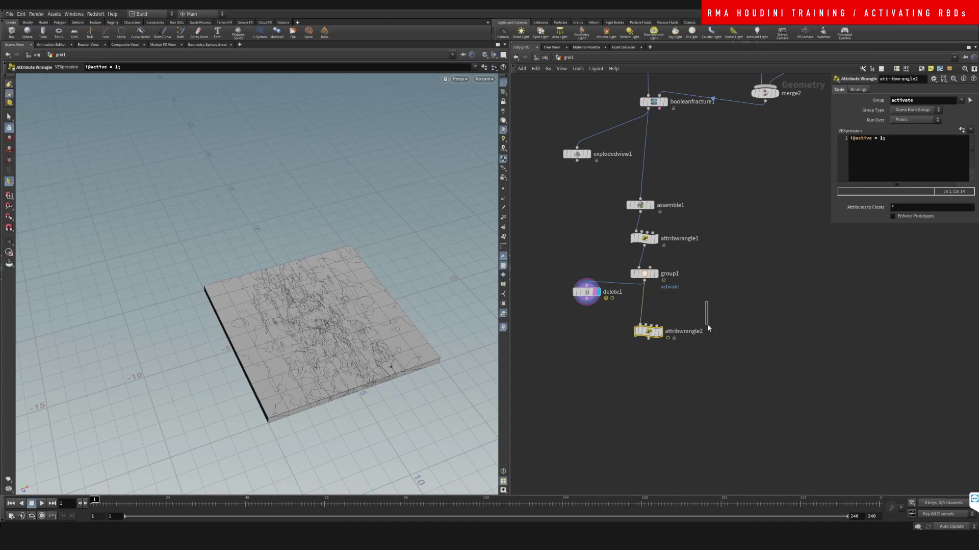
pyautogui.moveTo(704, 328); pyautogui.dragTo(652, 252, button='middle')
pyautogui.click(613, 210)
pyautogui.click(628, 268)
# Step: Add a DOP Network node, dopnet1, below attribwrangle2 and wire it in
pyautogui.press('Tab')
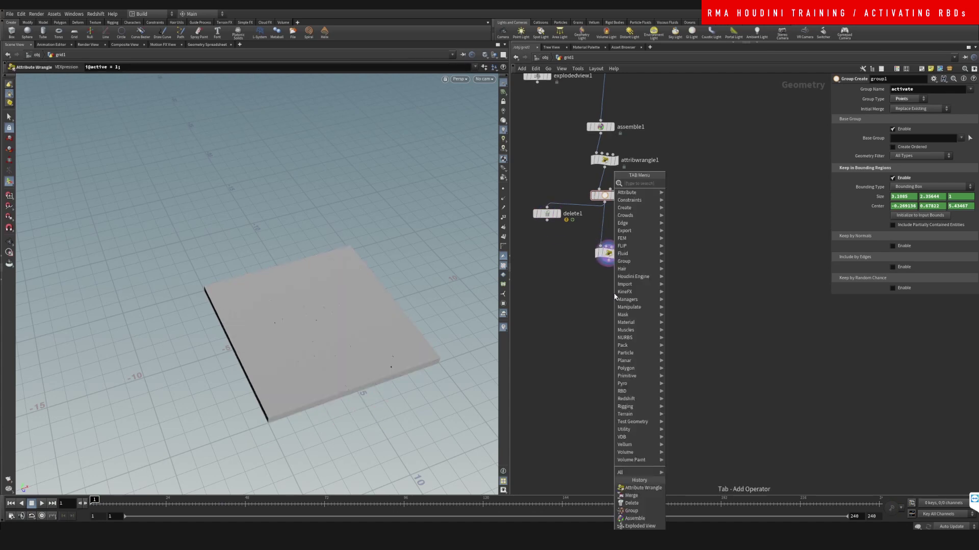
pyautogui.write('dopne')
pyautogui.press('Return')
pyautogui.click(615, 297)
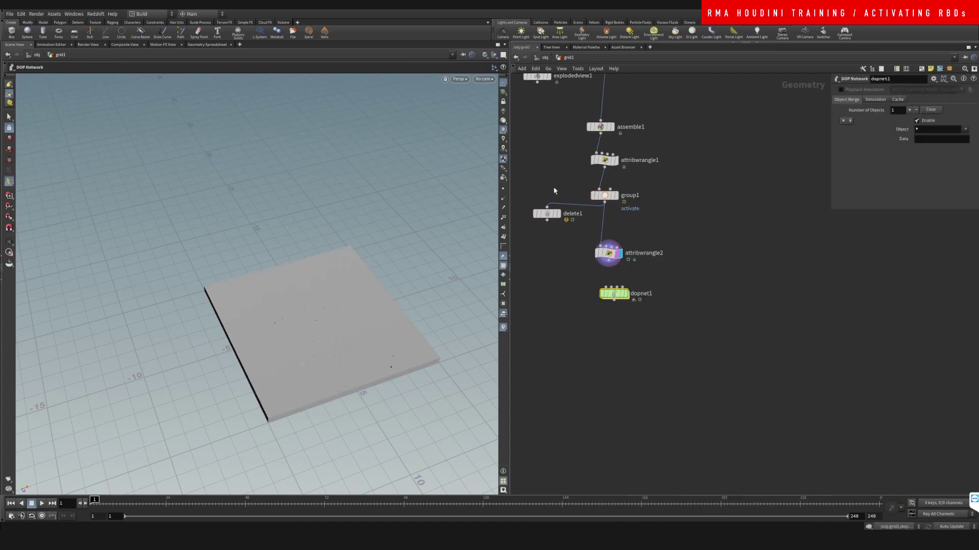
pyautogui.moveTo(607, 299)
pyautogui.mouseDown()
pyautogui.moveTo(609, 334)
pyautogui.moveTo(601, 318)
pyautogui.mouseUp()
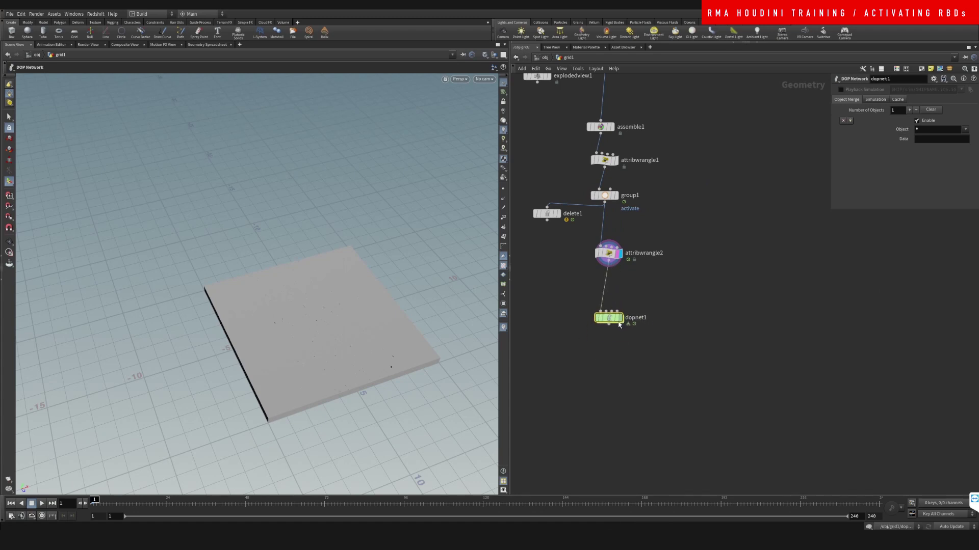
# Step: Inside dopnet1, add an RBD Packed Object node, rbdpackedobject1
pyautogui.press('r')
pyautogui.doubleClick(612, 320)
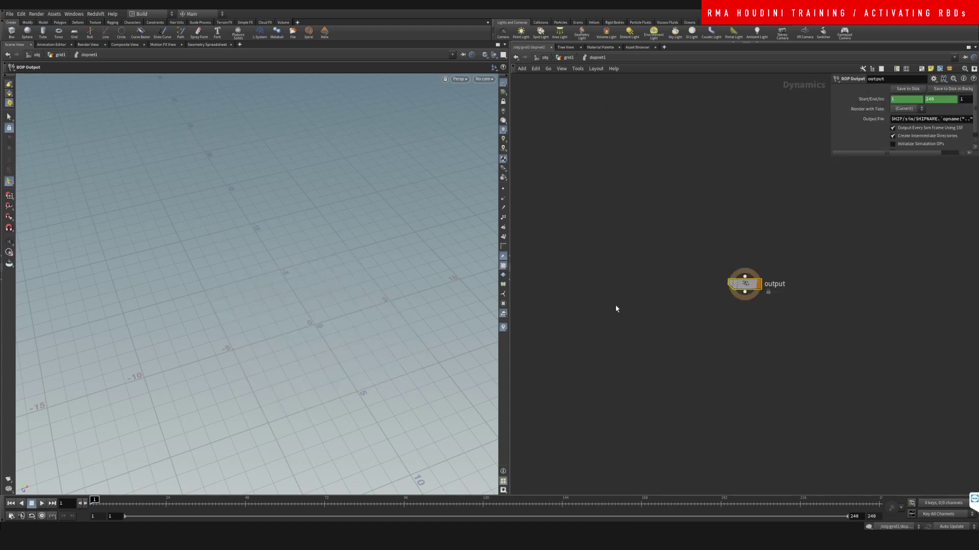
pyautogui.press('Tab')
pyautogui.write('pack')
pyautogui.press('Return')
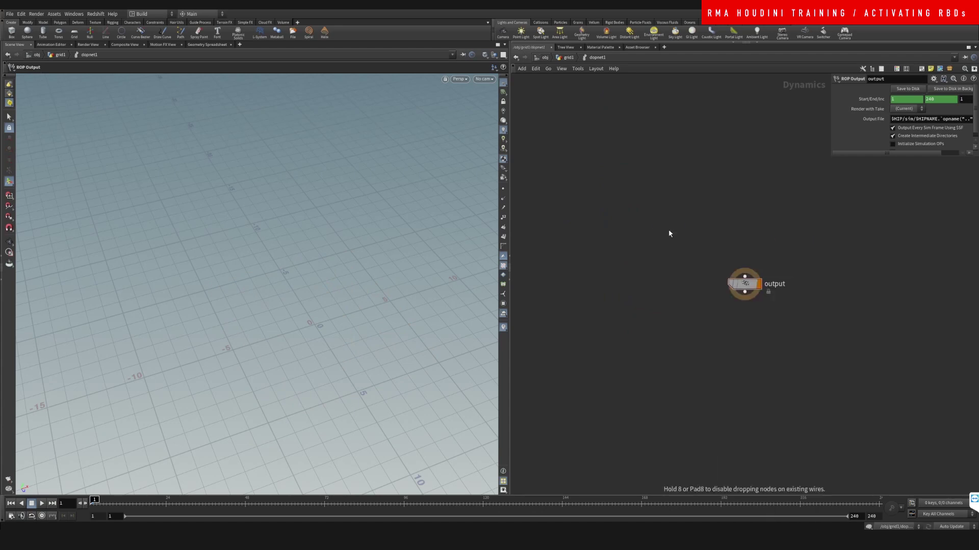
pyautogui.click(668, 230)
# Step: Set rbdpackedobject1 to Create Active Objects from First Context Geometry, display it, and enable Overwrite Attribute
pyautogui.click(967, 150)
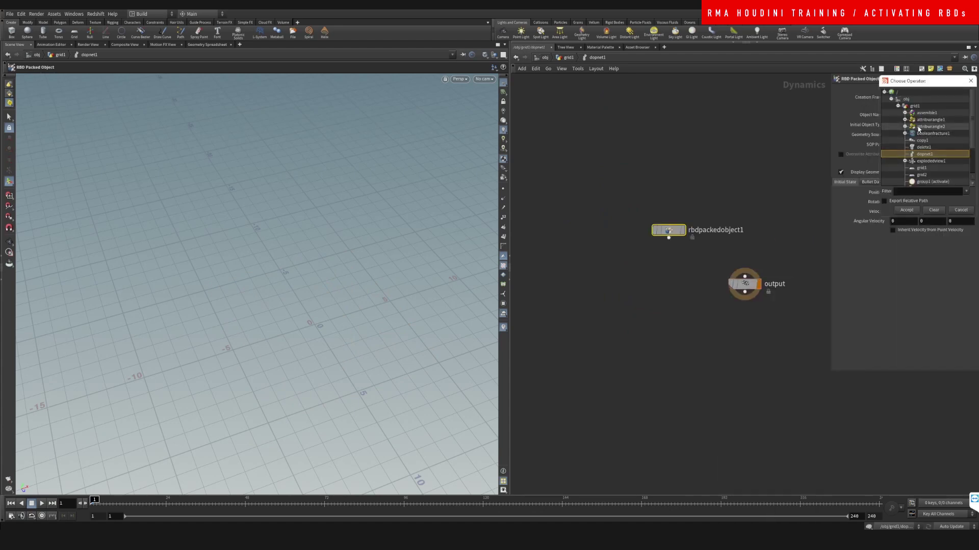
pyautogui.click(970, 81)
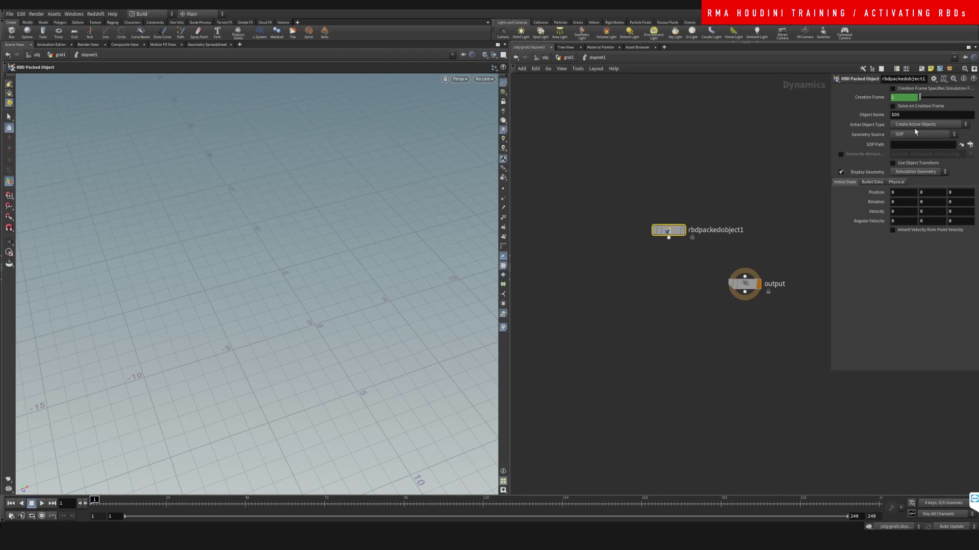
pyautogui.click(919, 126)
pyautogui.click(915, 132)
pyautogui.click(922, 134)
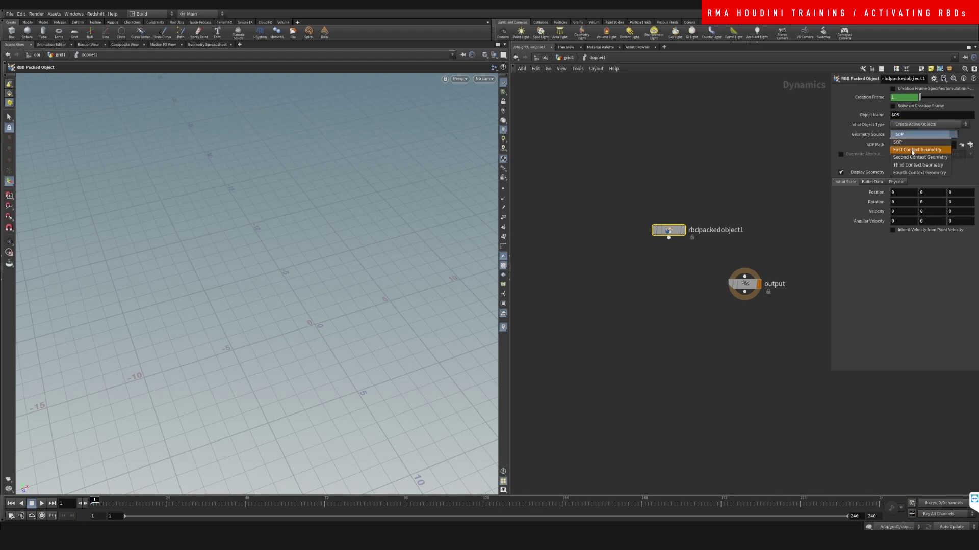
pyautogui.click(918, 147)
pyautogui.press('l')
pyautogui.click(684, 231)
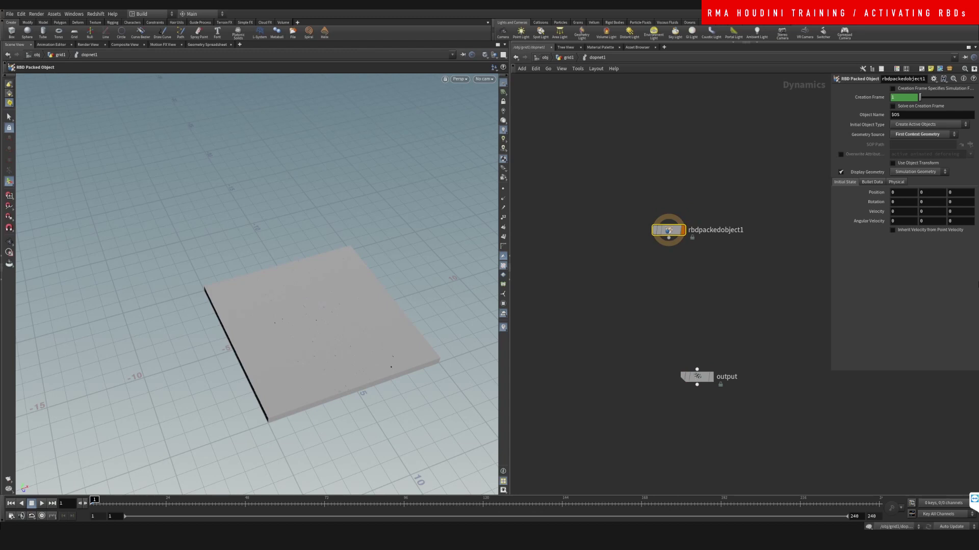
pyautogui.click(840, 154)
# Step: Add rigidbodysolver1, wiring rbdpackedobject1 into it and the solver into output
pyautogui.press('l')
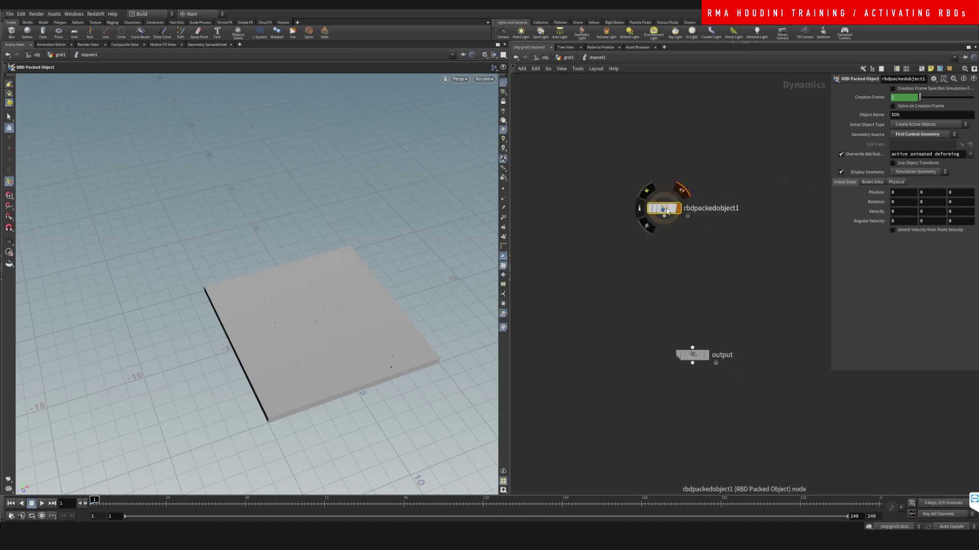
pyautogui.press('Tab')
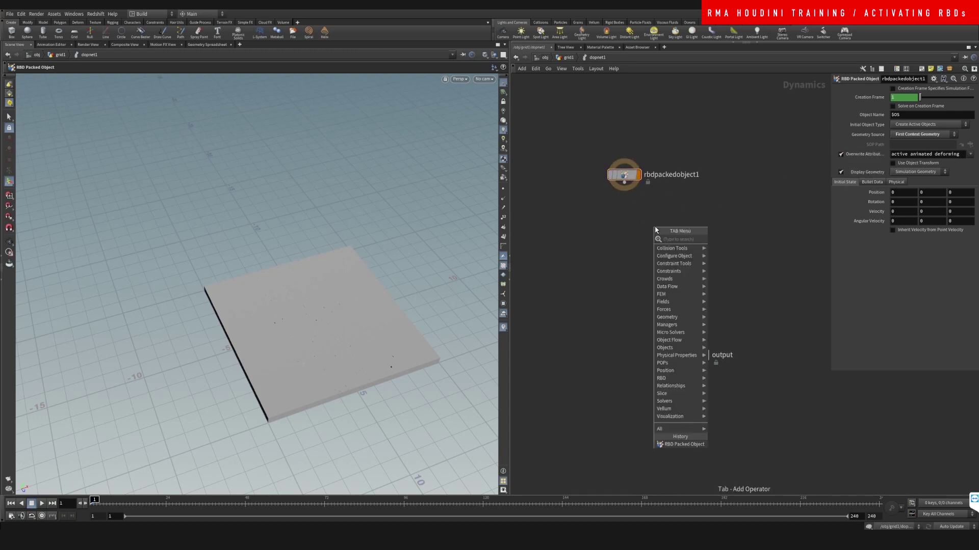
pyautogui.write('rigid')
pyautogui.press('Return')
pyautogui.click(655, 226)
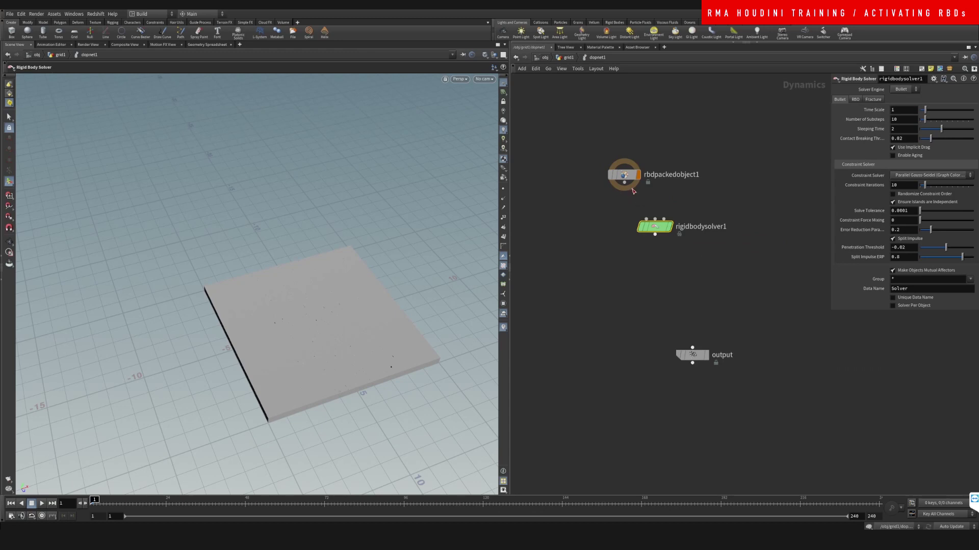
pyautogui.moveTo(624, 182); pyautogui.dragTo(655, 219)
pyautogui.moveTo(658, 227); pyautogui.dragTo(692, 348)
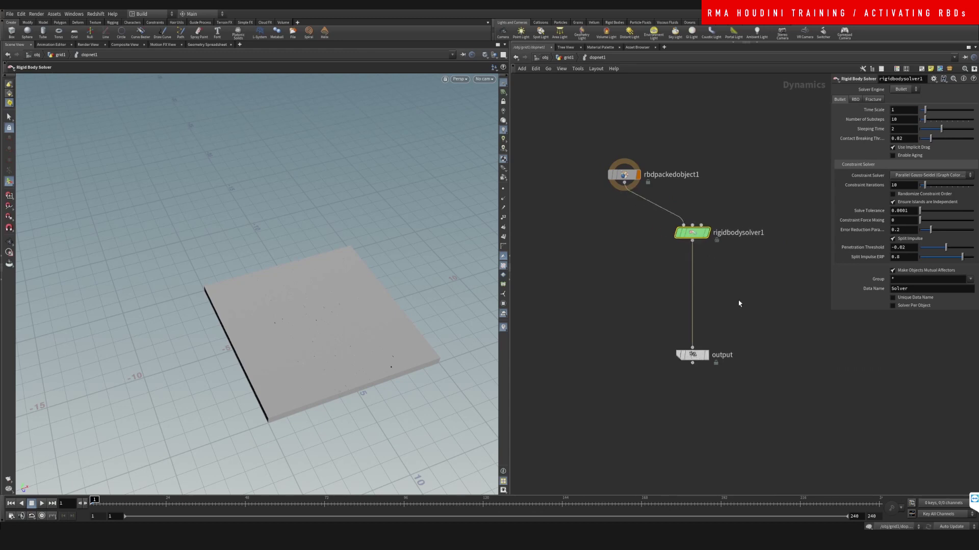
pyautogui.press('Tab')
pyautogui.write('pofor')
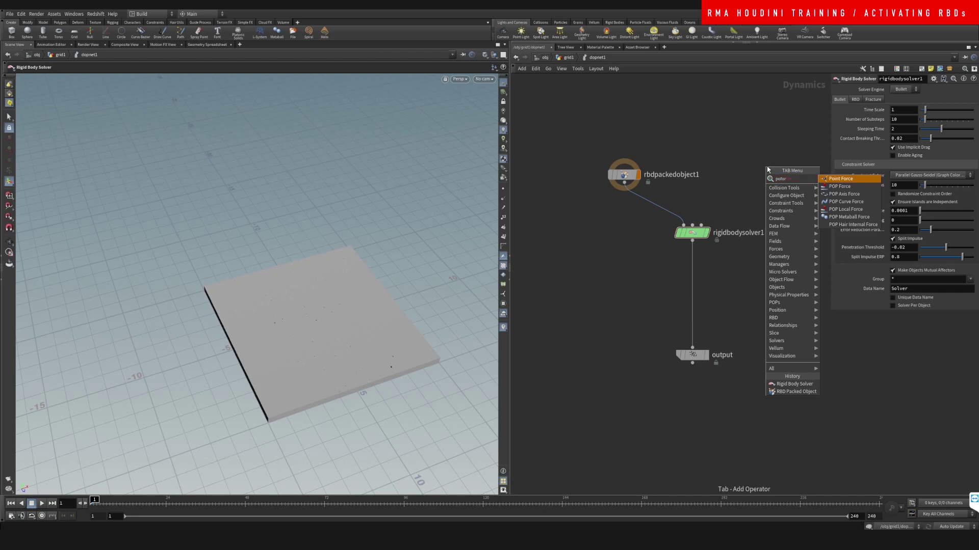
# Step: Add a POP Force node, popforce1, beside rigidbodysolver1 in the DOP network
pyautogui.press('Escape')
pyautogui.press('p')
pyautogui.press('o')
pyautogui.press('Tab')
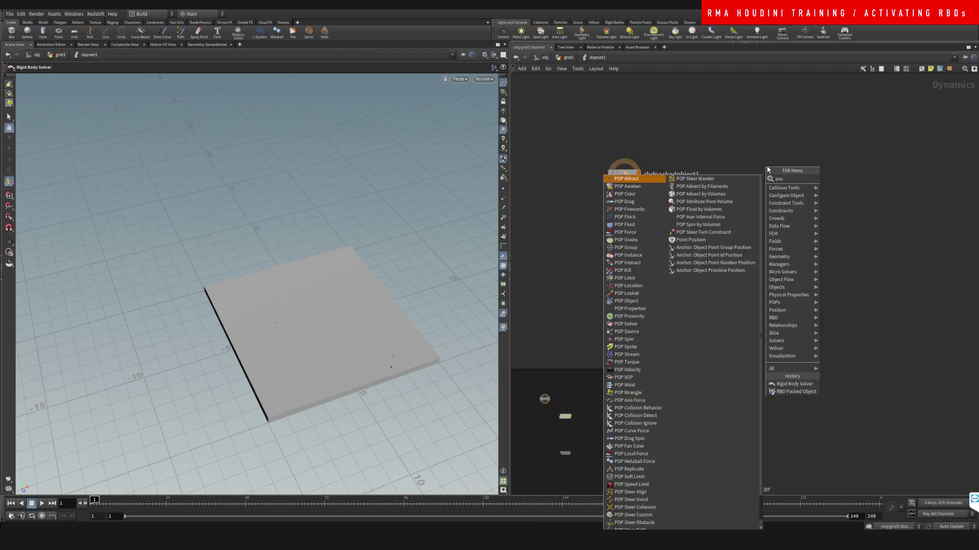
pyautogui.click(852, 179)
pyautogui.click(768, 168)
pyautogui.press('o')
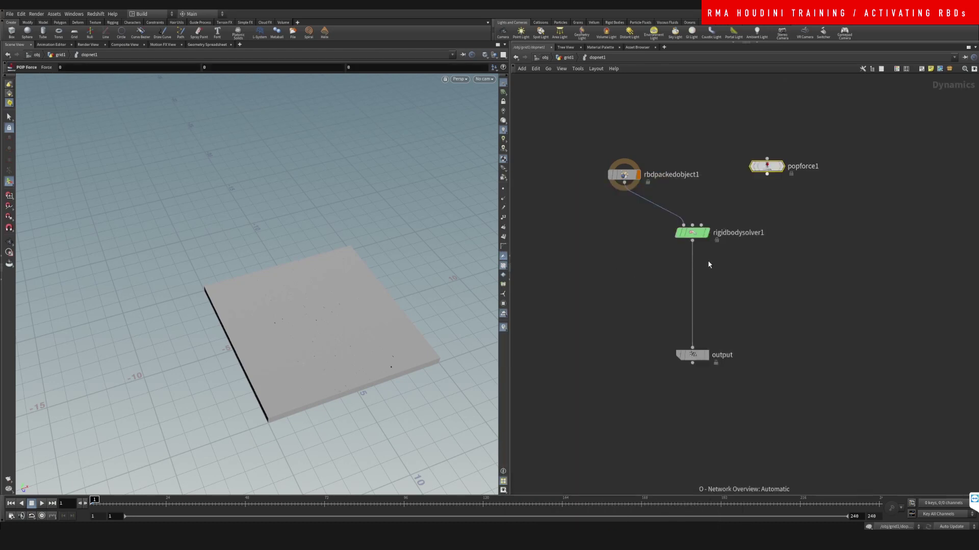
# Step: Wire popforce1 into rigidbodysolver1's second input, display the output node, and play the simulation
pyautogui.moveTo(767, 174); pyautogui.dragTo(701, 225)
pyautogui.click(706, 354)
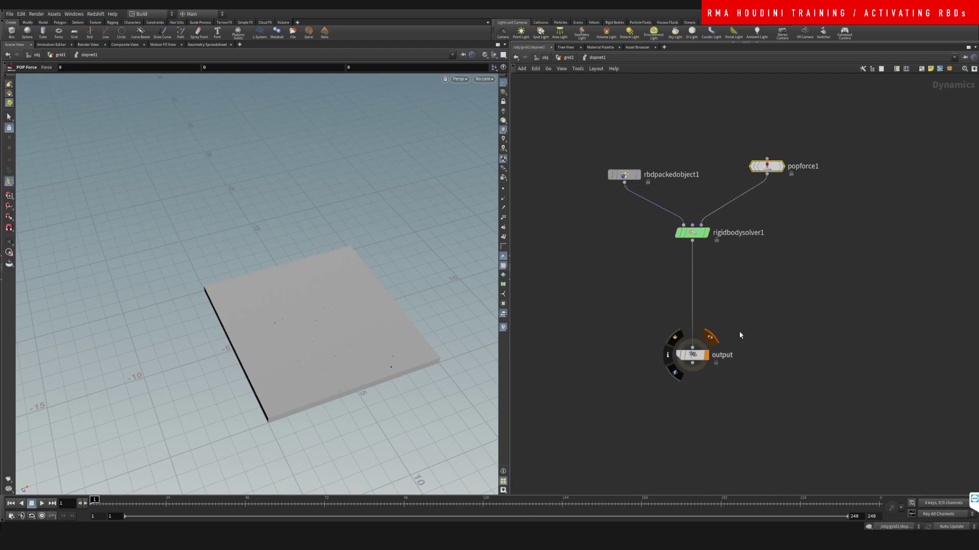
pyautogui.click(748, 314)
pyautogui.press('Up')
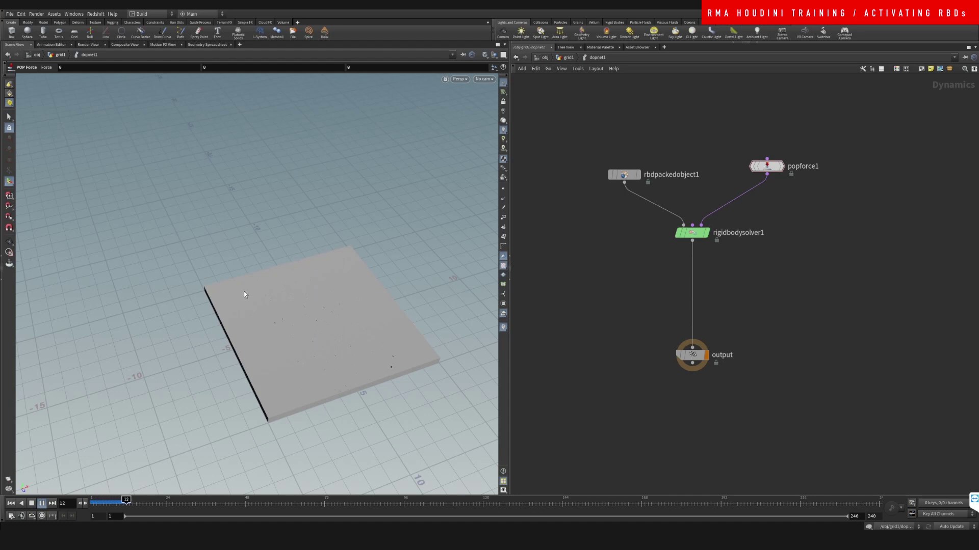
pyautogui.hotkey('ctrl', 'Up')
# Step: Raise popforce1's noise amplitude to 5.97 and play the simulation
pyautogui.press('p')
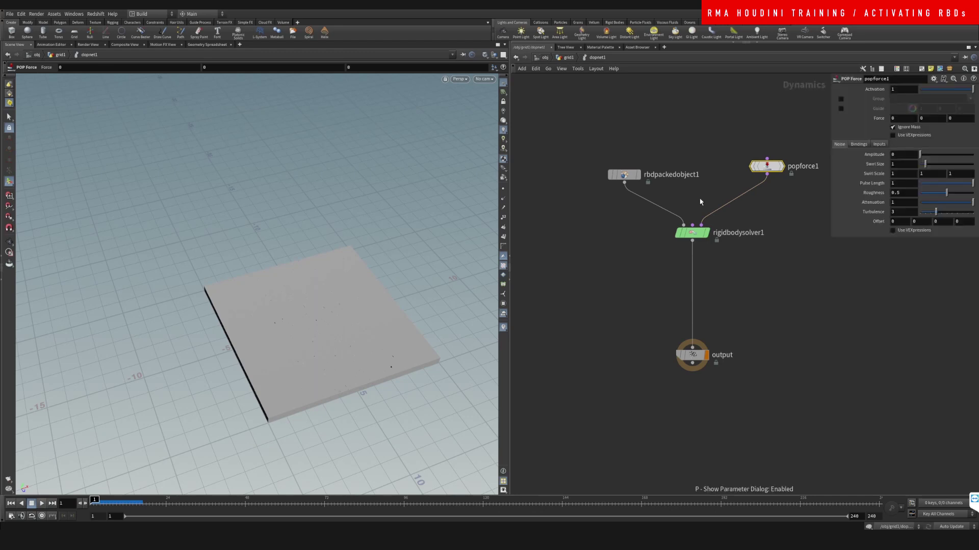
pyautogui.moveTo(920, 154); pyautogui.dragTo(951, 154)
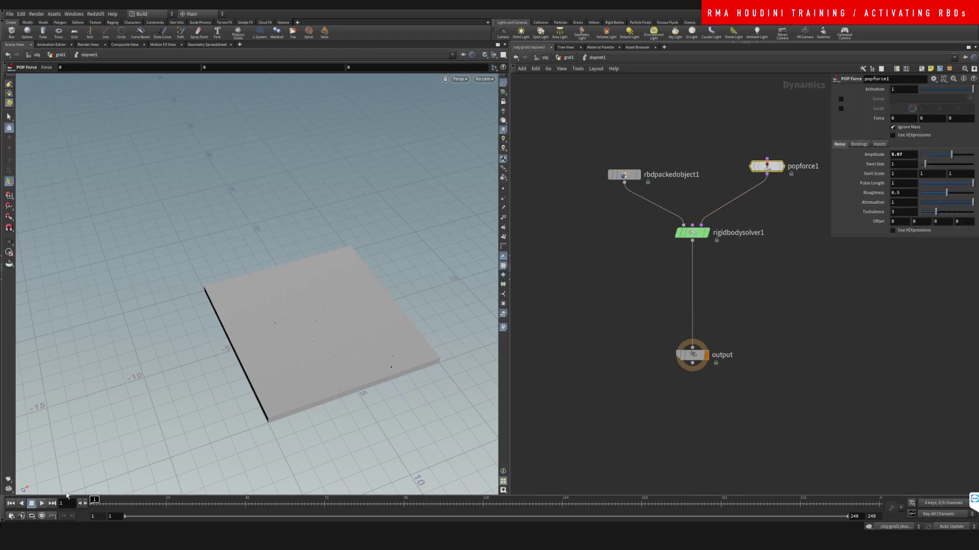
pyautogui.click(43, 503)
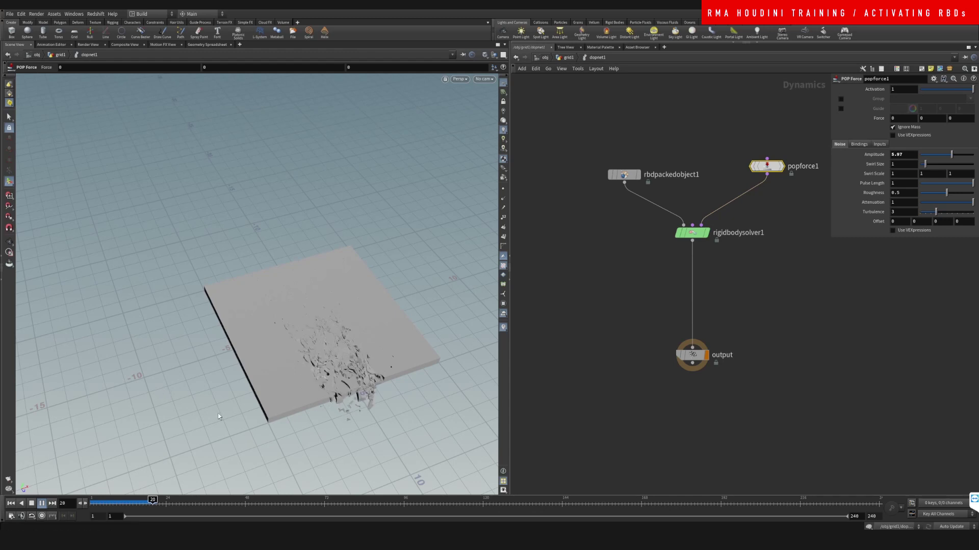
pyautogui.click(130, 504)
# Step: Orbit around the breaking slab to inspect the fracturing, then scrub to about frame 19
pyautogui.press('Escape')
pyautogui.moveTo(343, 351)
pyautogui.mouseDown()
pyautogui.moveTo(404, 339)
pyautogui.moveTo(326, 354)
pyautogui.mouseUp()
pyautogui.moveTo(268, 346); pyautogui.dragTo(327, 337)
pyautogui.press('Return')
pyautogui.press('Escape')
pyautogui.moveTo(319, 290); pyautogui.dragTo(329, 314)
pyautogui.press('Return')
pyautogui.moveTo(130, 500)
pyautogui.mouseDown()
pyautogui.moveTo(152, 499)
pyautogui.moveTo(94, 500)
pyautogui.mouseUp()
# Step: On rbdpackedobject1's Bullet Data settings, show the collision guide geometry and hide the slab geometry
pyautogui.moveTo(592, 164); pyautogui.dragTo(646, 285)
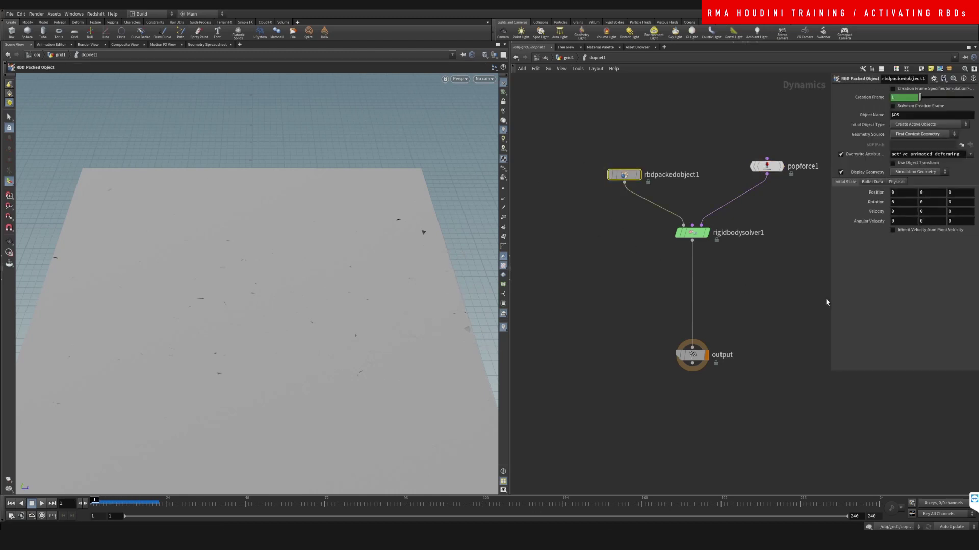
pyautogui.click(872, 182)
pyautogui.moveTo(830, 231); pyautogui.dragTo(736, 231)
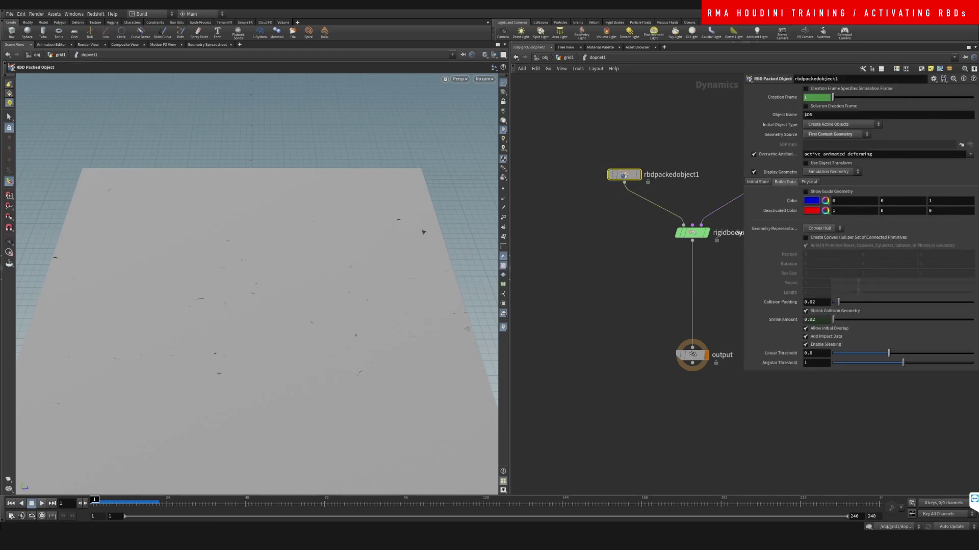
pyautogui.moveTo(750, 223); pyautogui.dragTo(695, 231, button='middle')
pyautogui.click(800, 192)
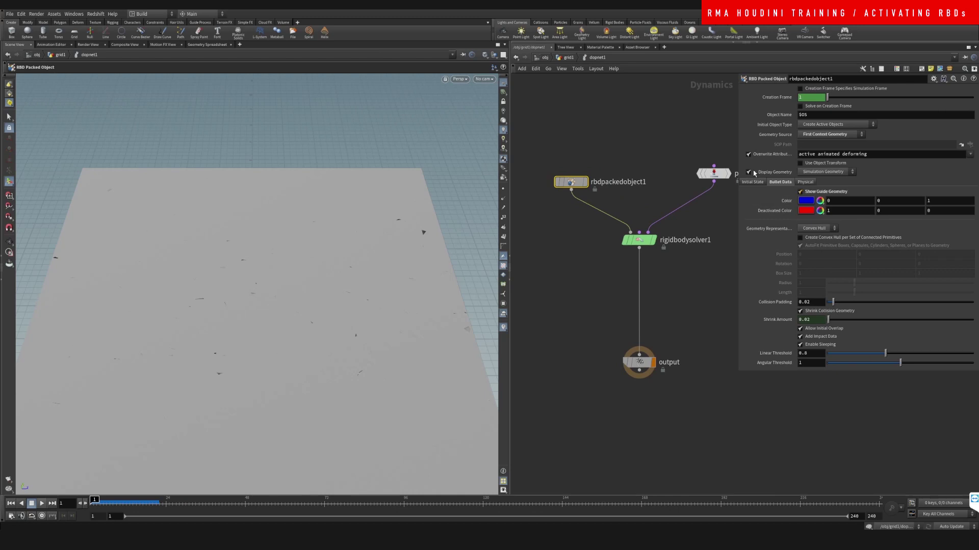
pyautogui.click(749, 172)
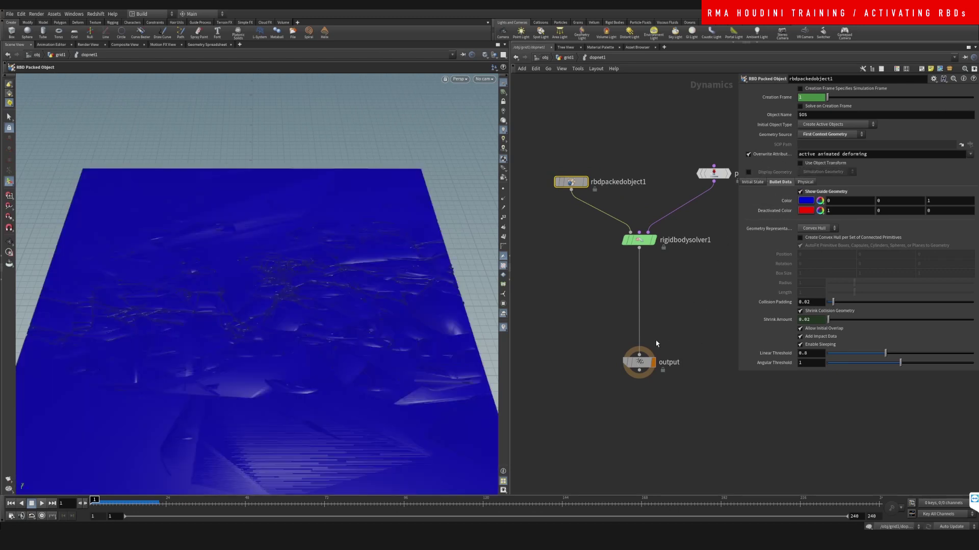
# Step: Enable Create Convex Hull per Set of Connected Primitives, then hide the guide and show the slab geometry
pyautogui.click(811, 239)
pyautogui.click(685, 291)
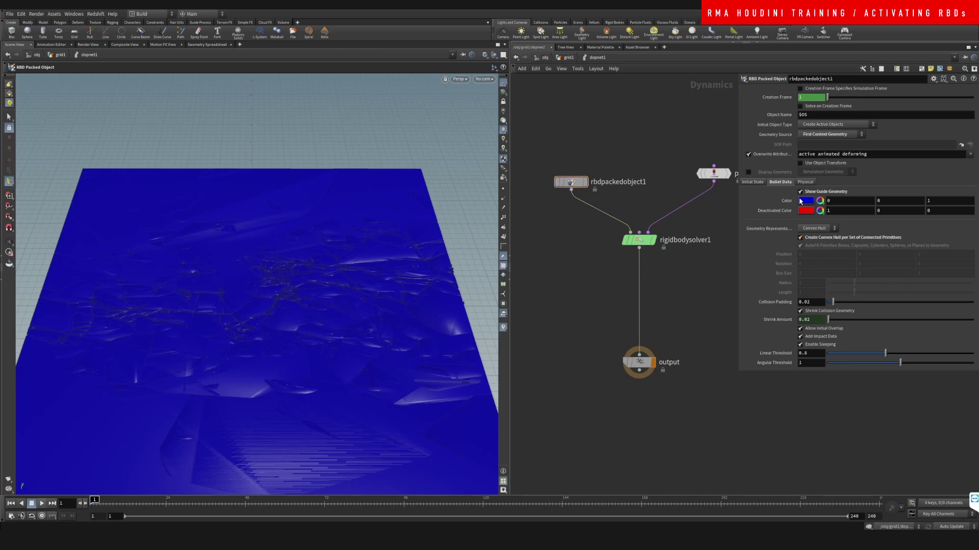
pyautogui.click(817, 229)
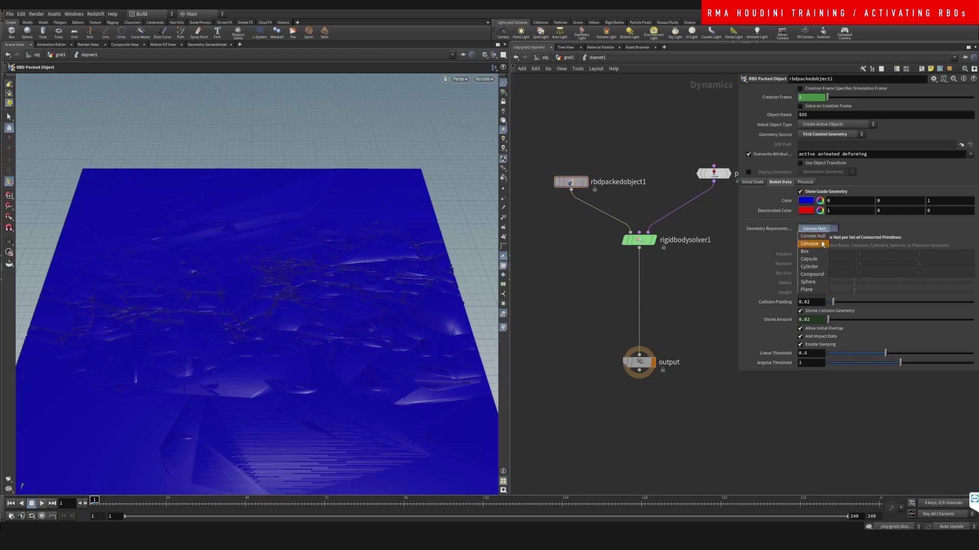
pyautogui.press('Escape')
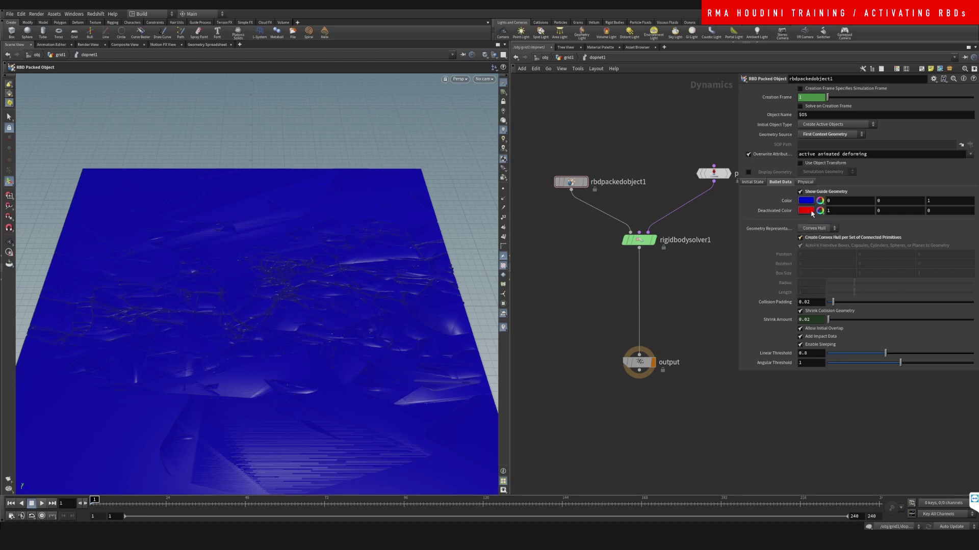
pyautogui.click(815, 196)
pyautogui.click(748, 172)
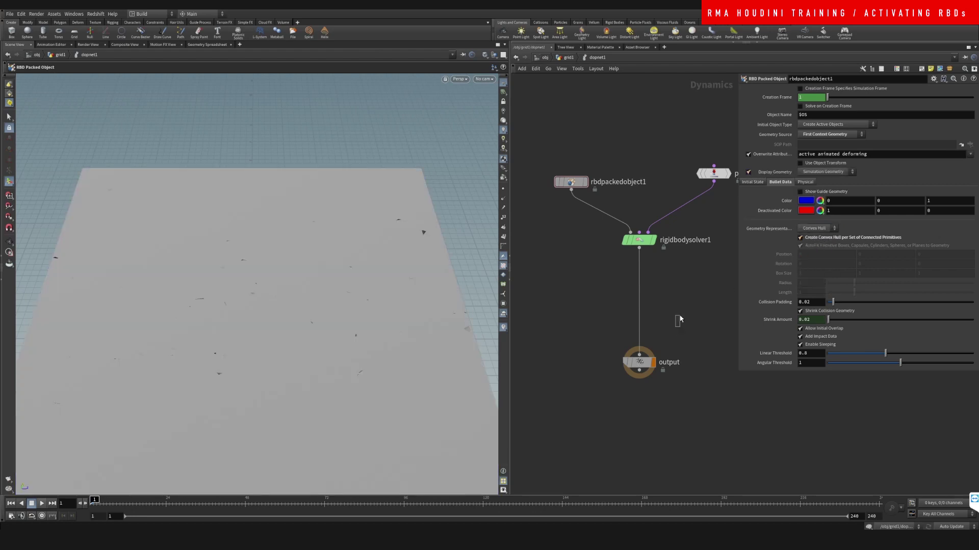
# Step: Play the simulation from the timeline to watch the slab shatter
pyautogui.click(43, 504)
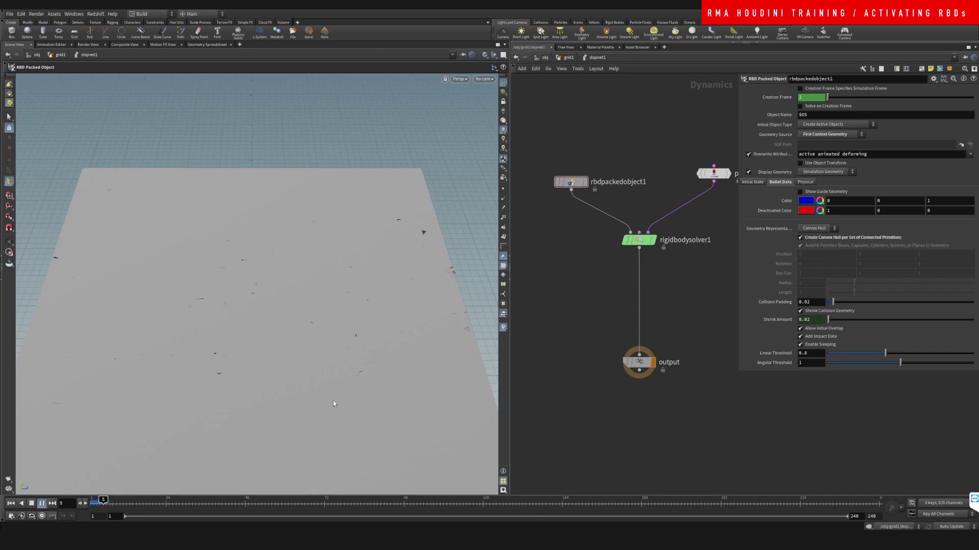